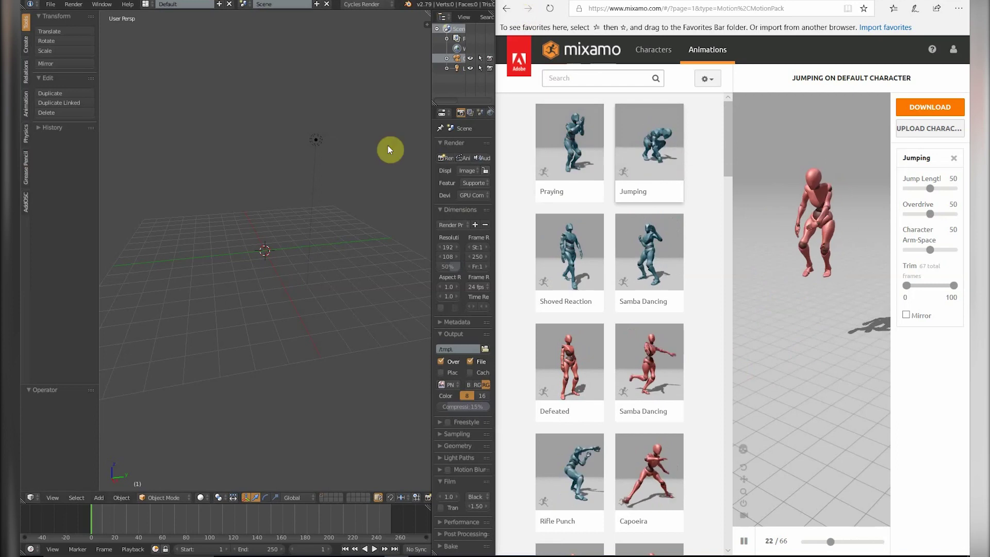
# - Drag the Blender/browser border slightly right while Mixamo previews the Jumping animation
pyautogui.moveTo(497, 146); pyautogui.dragTo(501, 144)
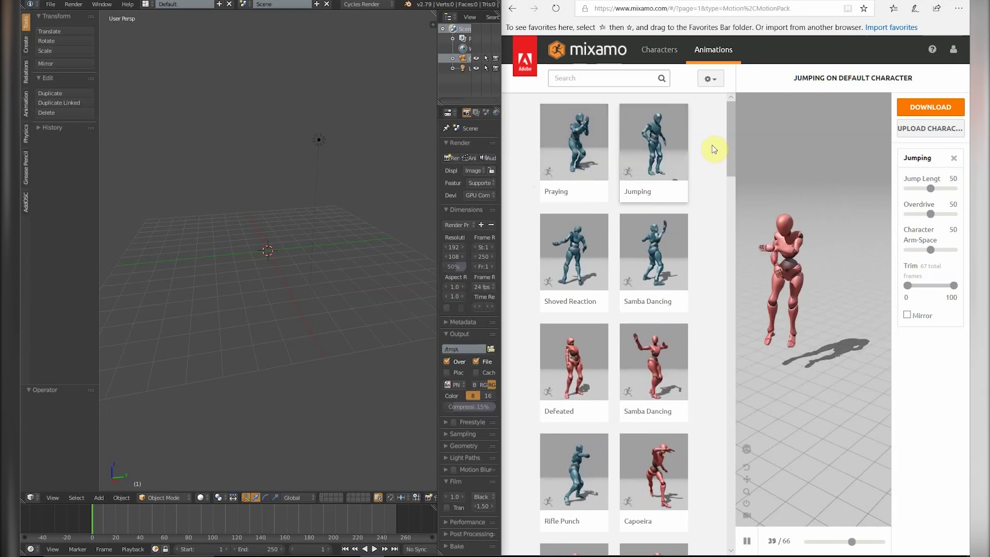
# - Download the Jumping animation as an FBX with skin at 30 frames per second
pyautogui.click(652, 152)
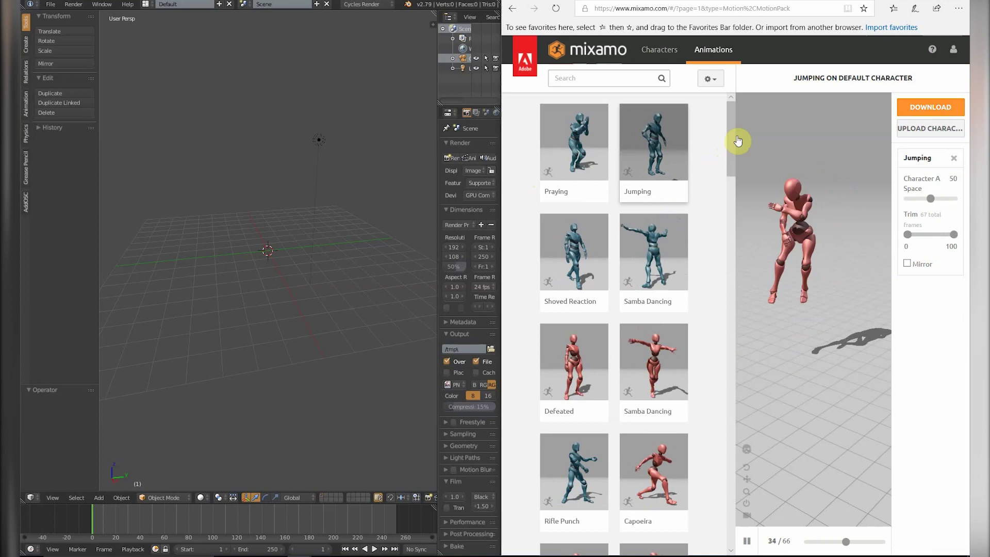
pyautogui.click(919, 106)
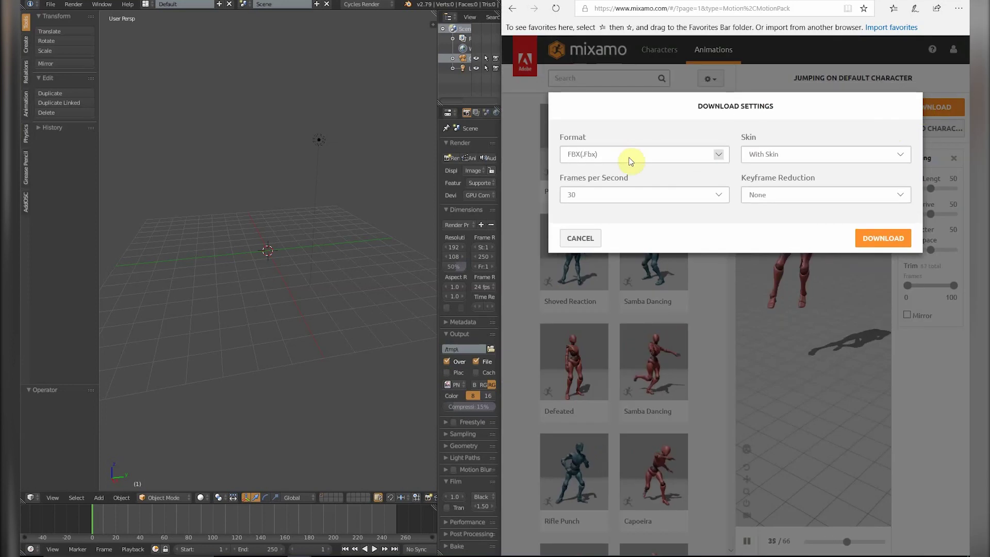
pyautogui.click(572, 196)
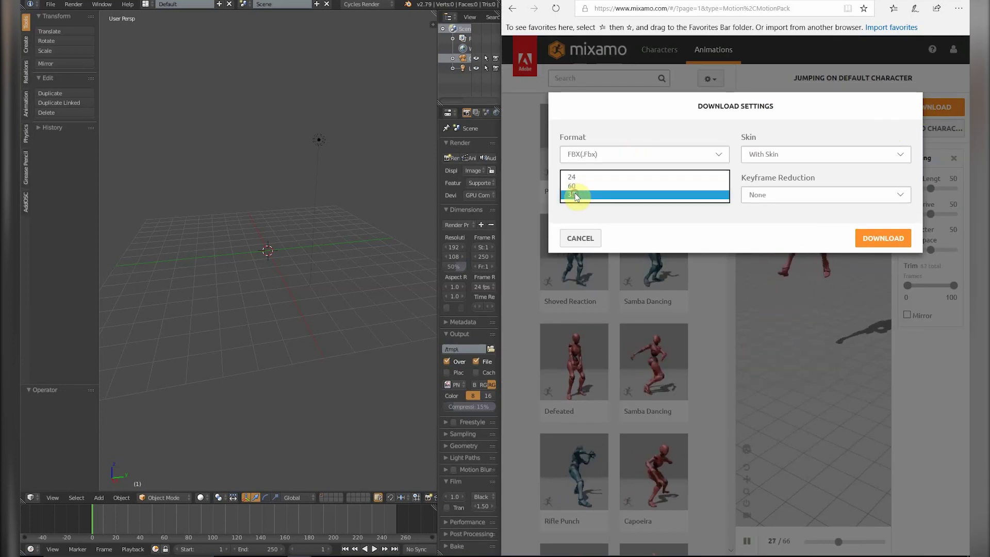
pyautogui.click(575, 196)
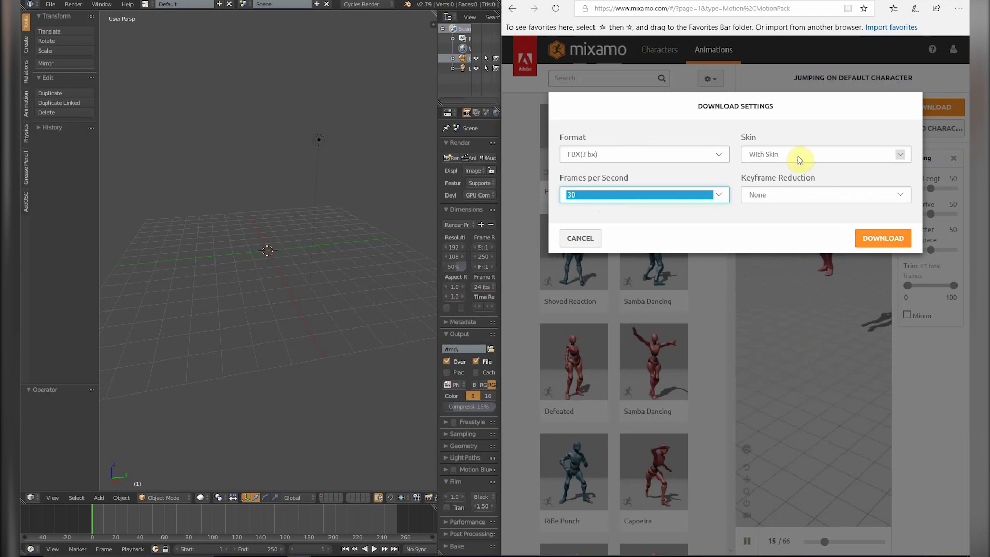
pyautogui.click(875, 239)
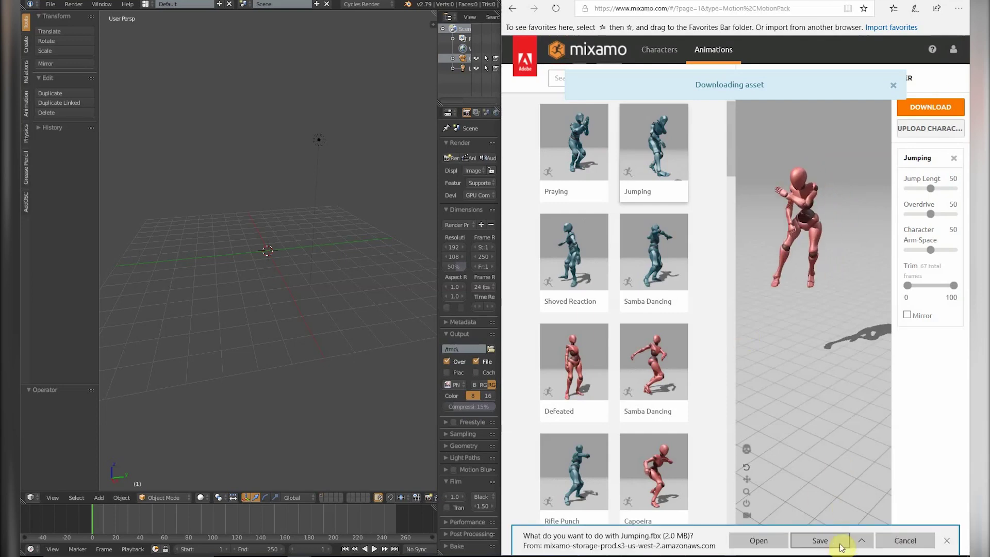
# - Save Jumping.fbx into the Google Drive Day 15 - Mixamo > Download folder
pyautogui.click(840, 541)
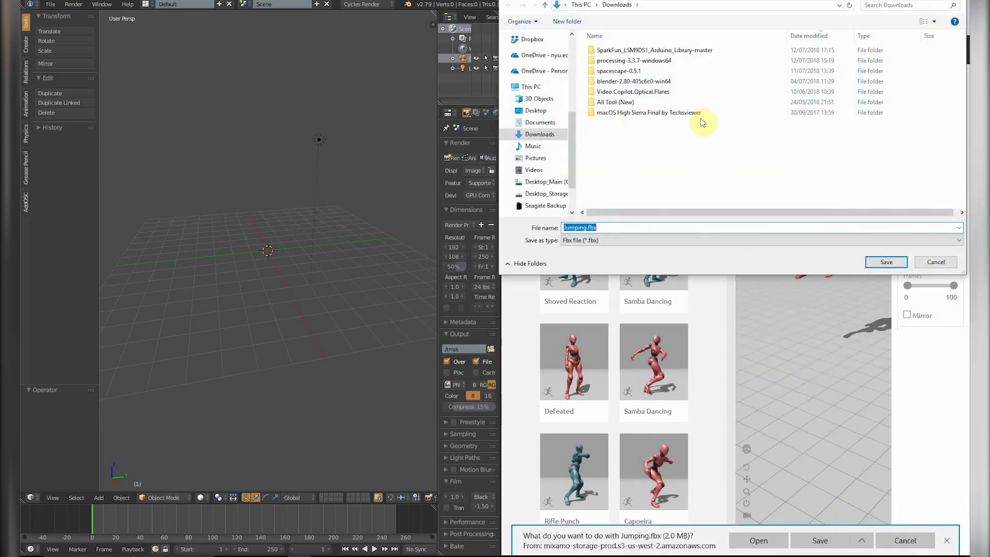
pyautogui.scroll(5, 533, 109)
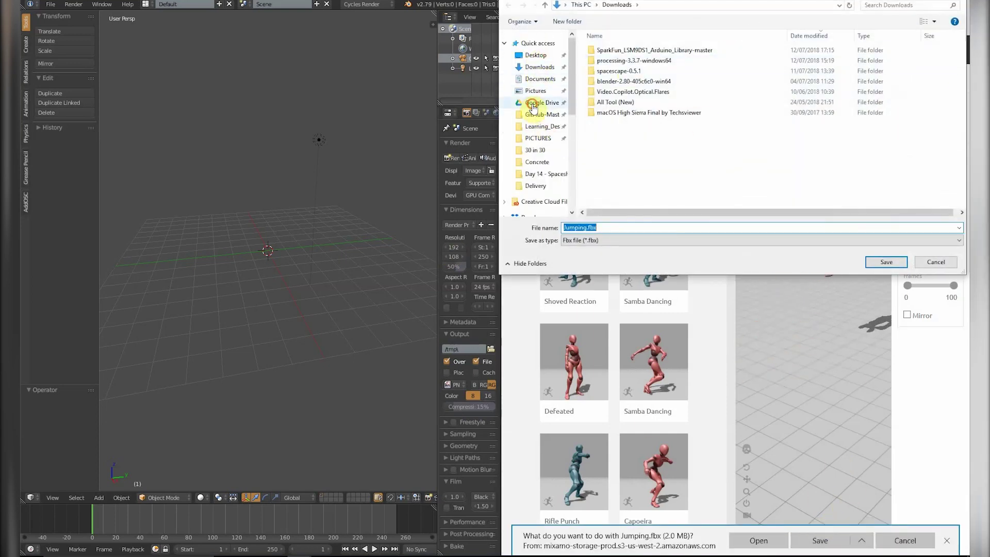
pyautogui.click(533, 105)
pyautogui.click(611, 48)
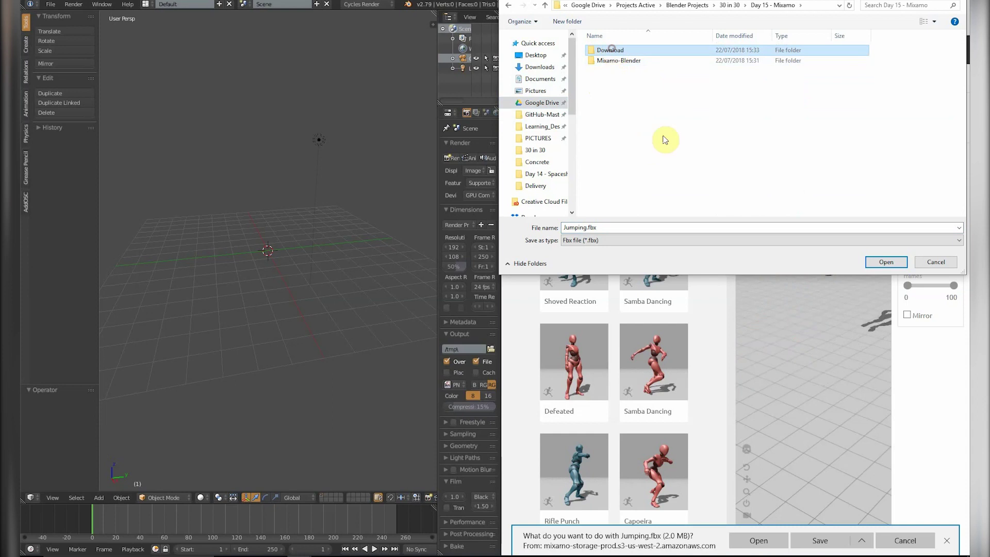
pyautogui.doubleClick(610, 50)
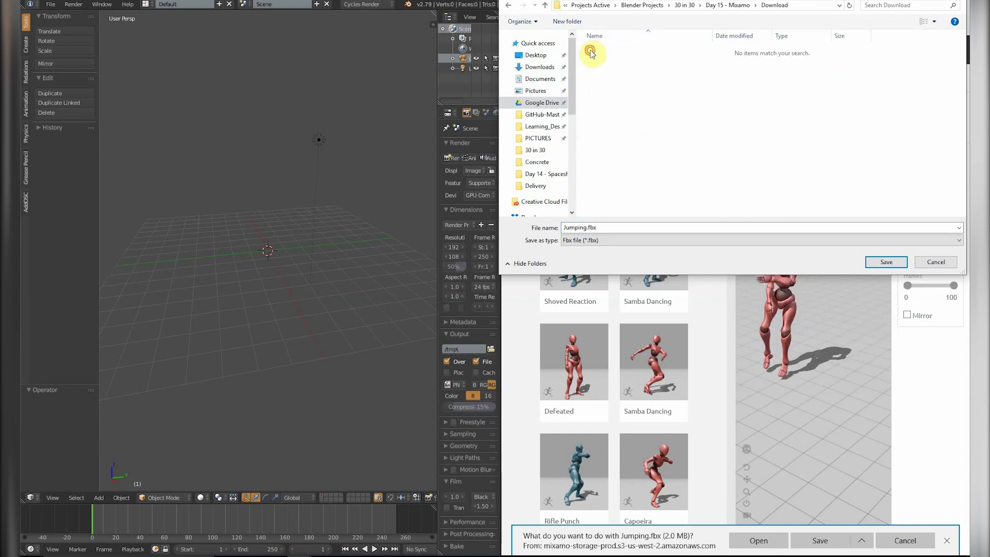
pyautogui.click(885, 265)
# - Search Mixamo for 'walk' and preview the third Walking animation
pyautogui.scroll(-1, 625, 299)
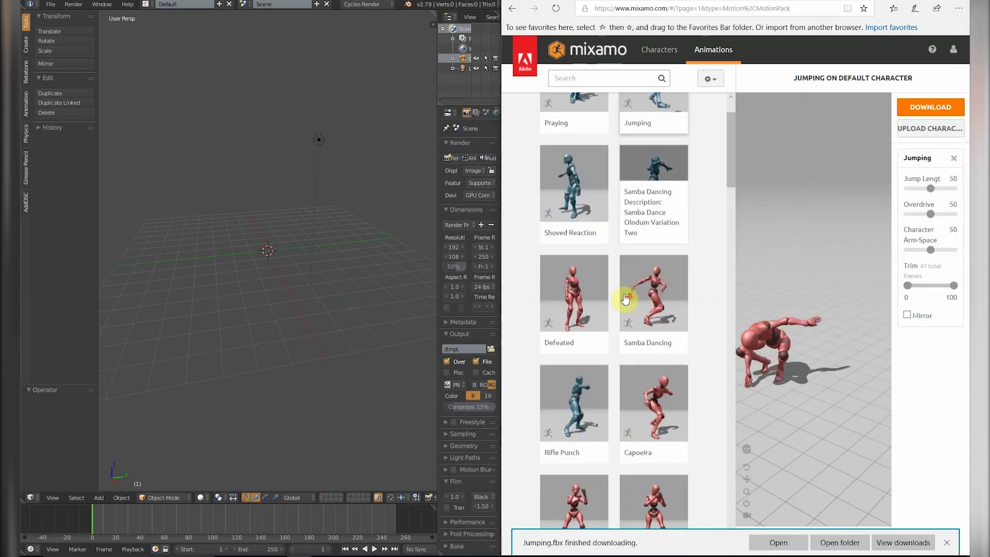
pyautogui.scroll(-8, 625, 299)
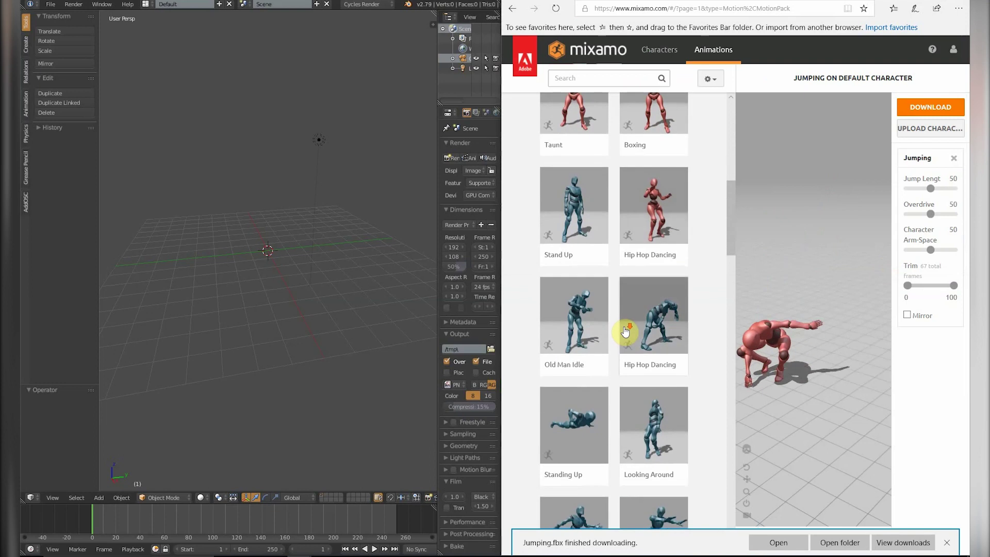
pyautogui.scroll(9, 625, 332)
pyautogui.click(580, 77)
pyautogui.write('w')
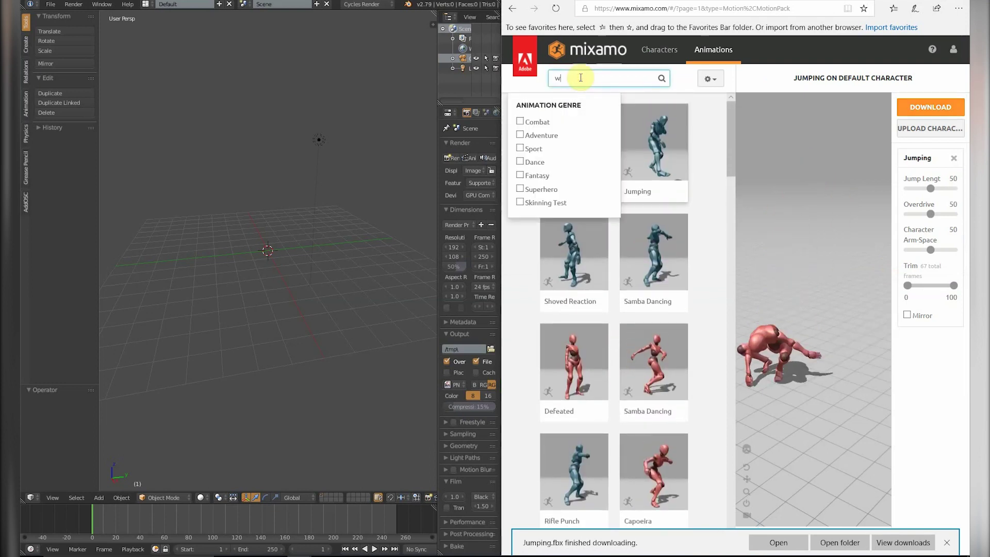
pyautogui.write('alk')
pyautogui.click(662, 77)
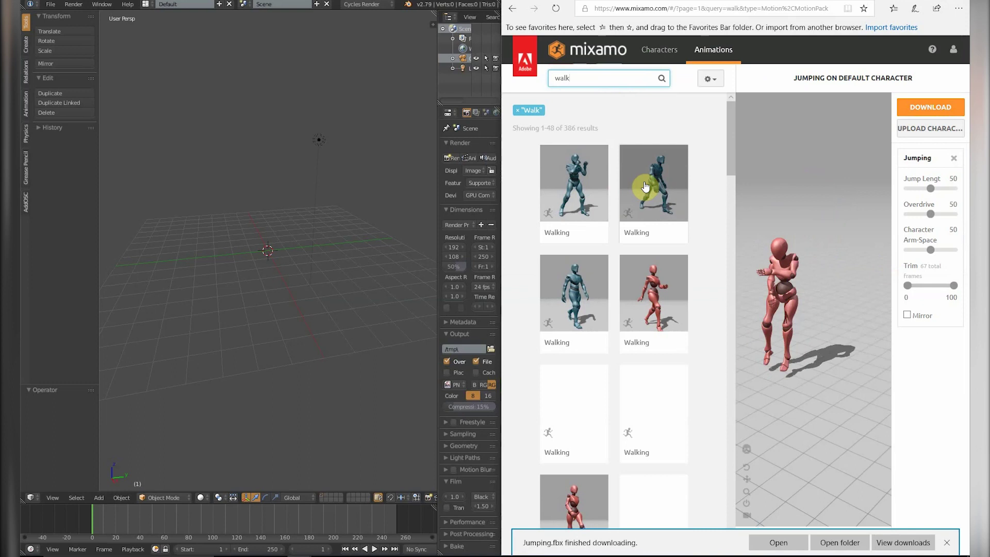
pyautogui.click(579, 289)
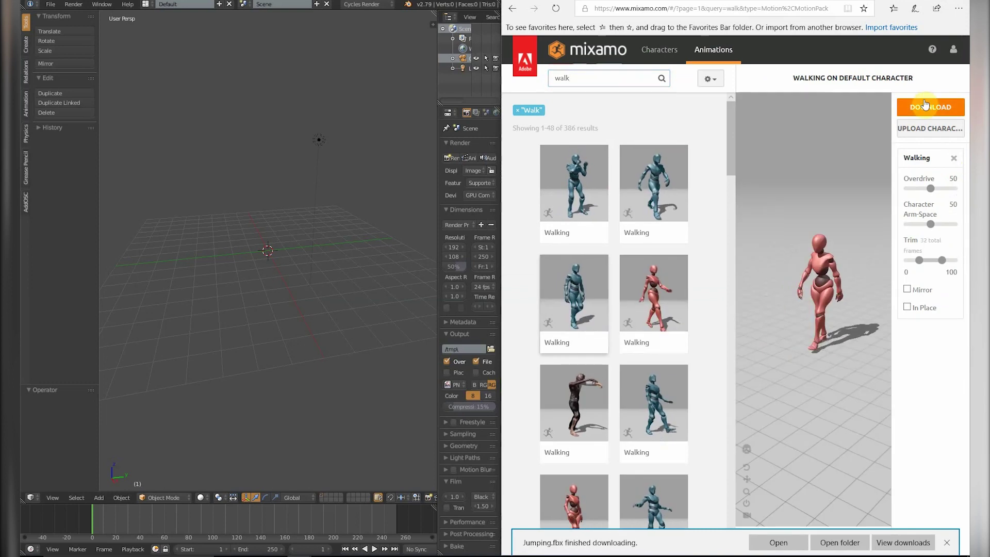
# - Download the Walking animation and save it as Walking.fbx in the Download folder
pyautogui.click(925, 106)
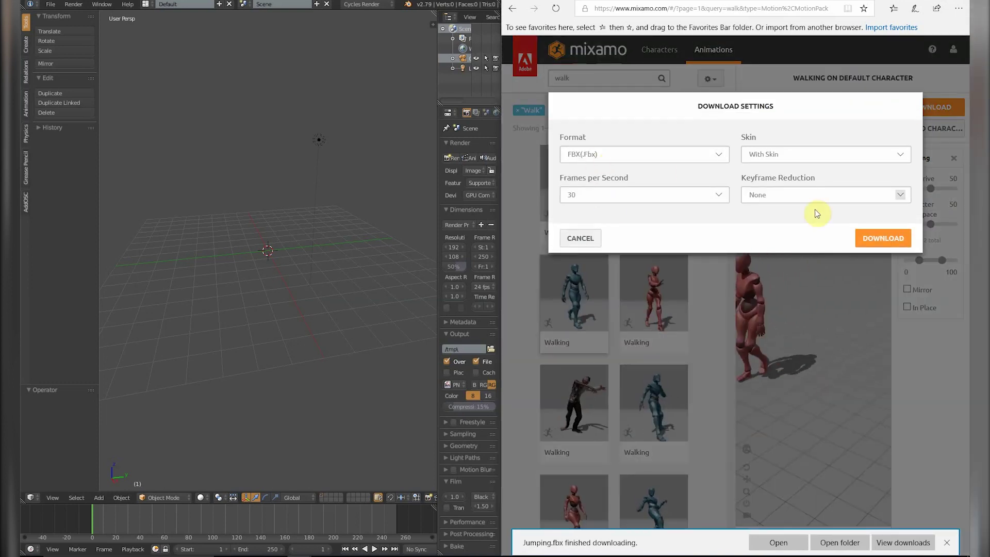
pyautogui.click(883, 237)
pyautogui.click(860, 541)
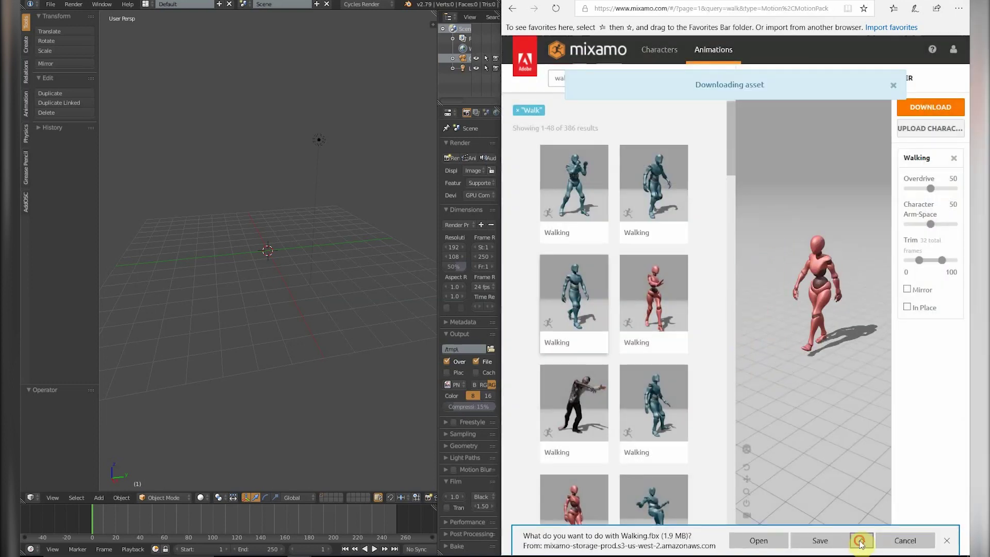
pyautogui.click(825, 518)
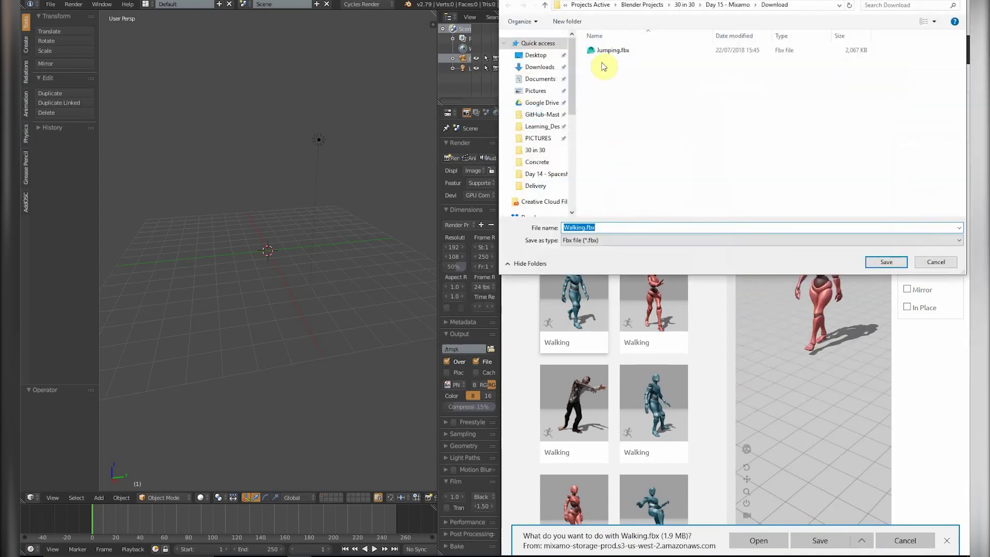
pyautogui.click(879, 261)
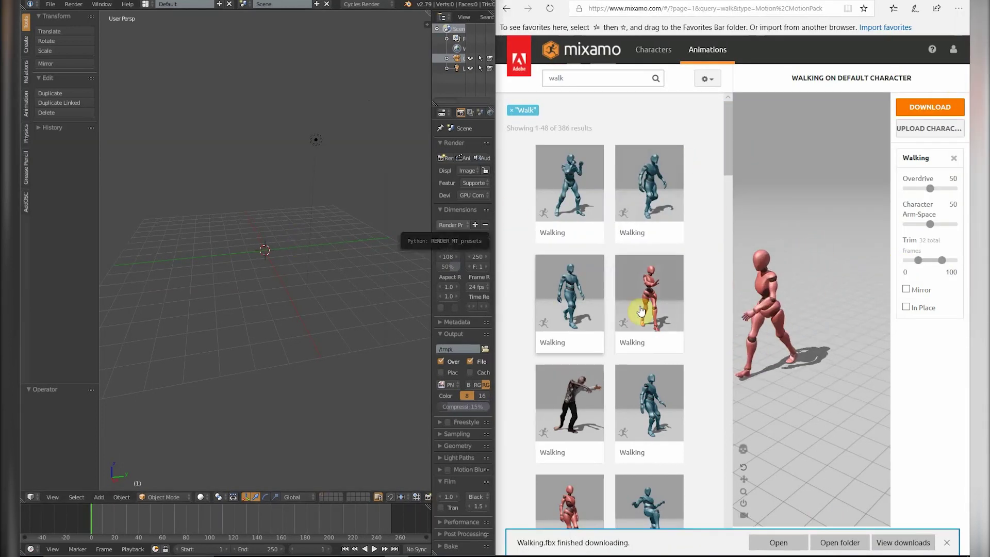
# - Maximize Blender and import Walking.fbx from 30 in 30 > Day 15 - Mixamo > Download
pyautogui.moveTo(230, 4); pyautogui.dragTo(260, 101)
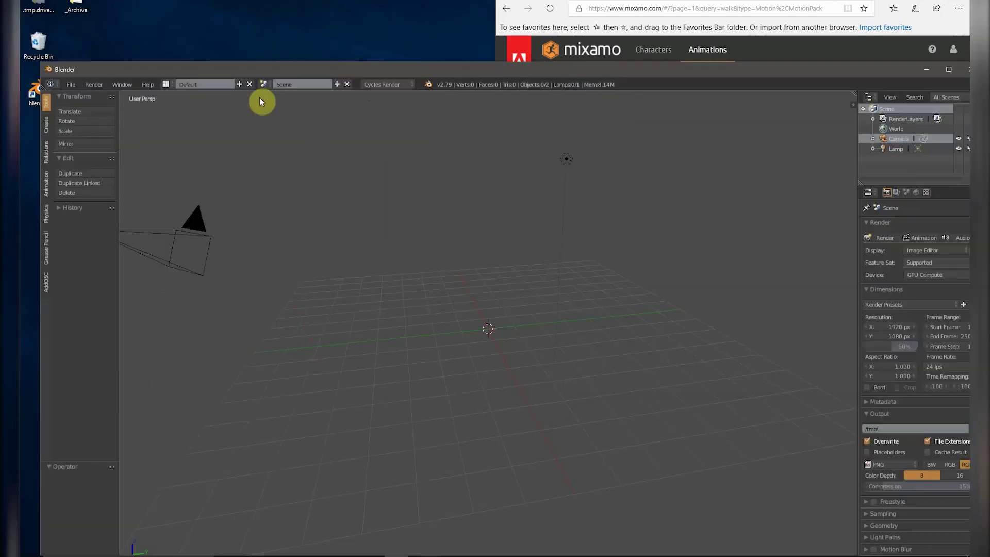
pyautogui.press('super+Up')
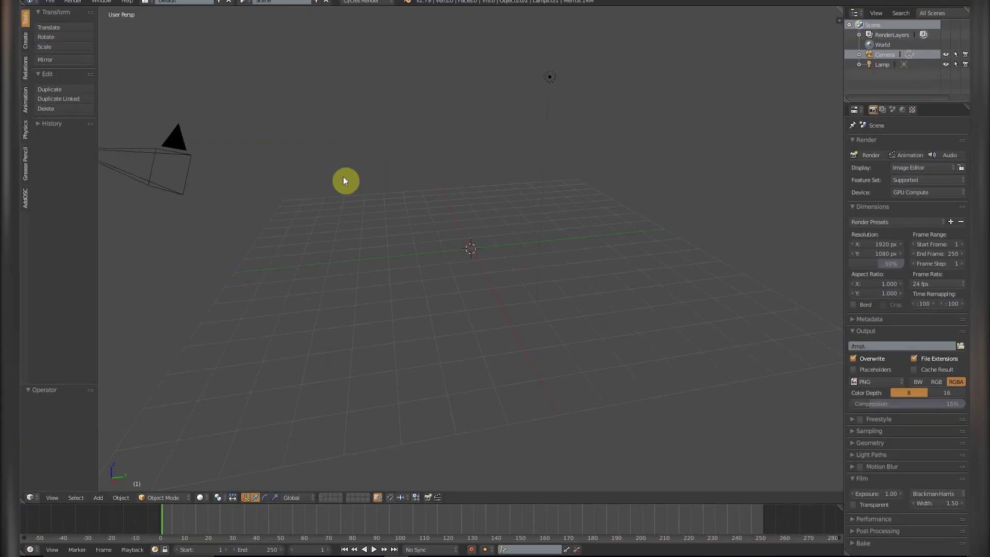
pyautogui.click(50, 2)
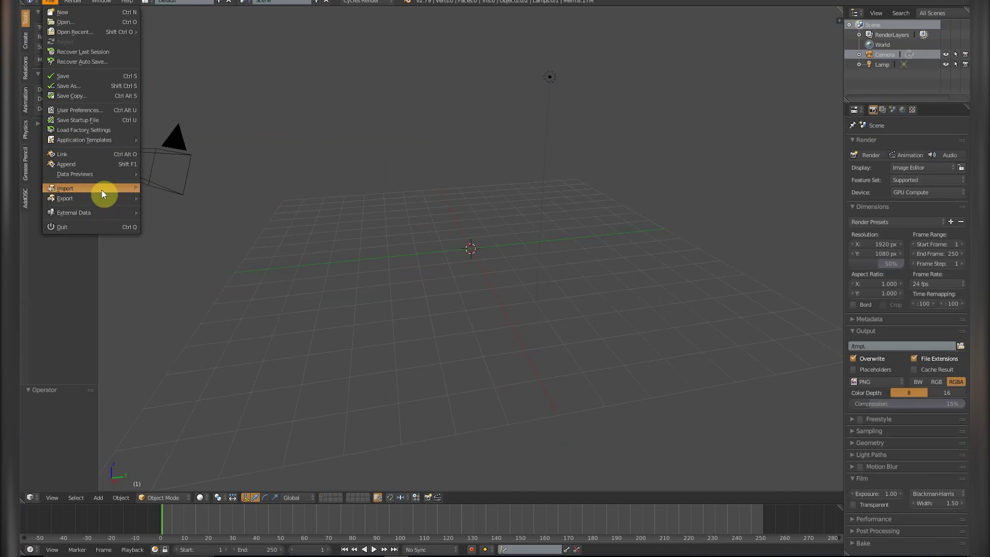
pyautogui.moveTo(105, 190)
pyautogui.click(199, 216)
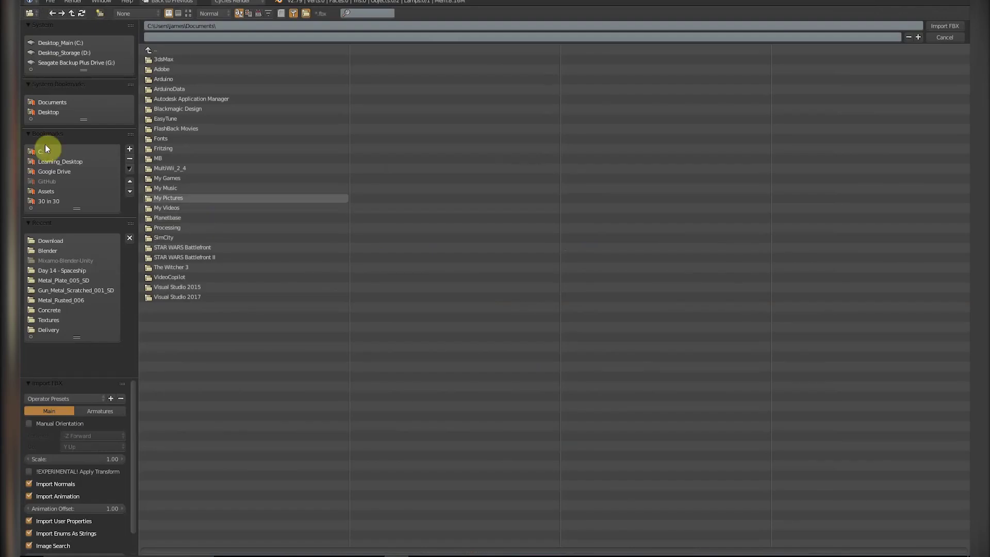
pyautogui.click(49, 201)
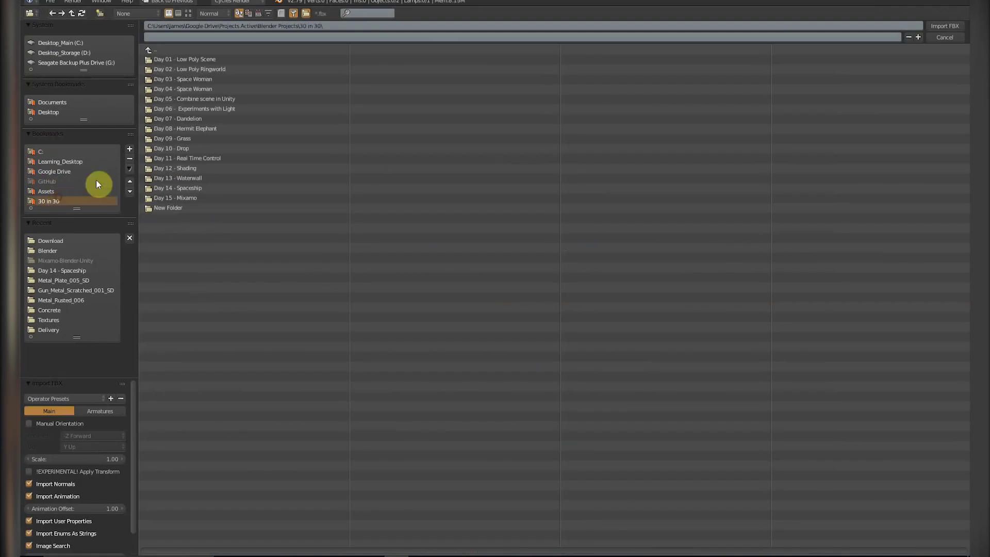
pyautogui.click(185, 200)
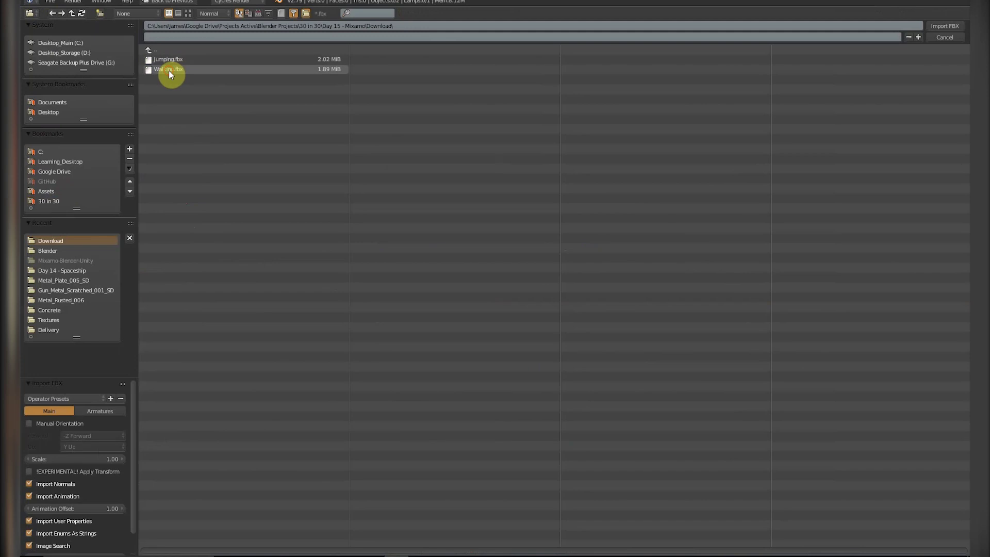
pyautogui.doubleClick(157, 68)
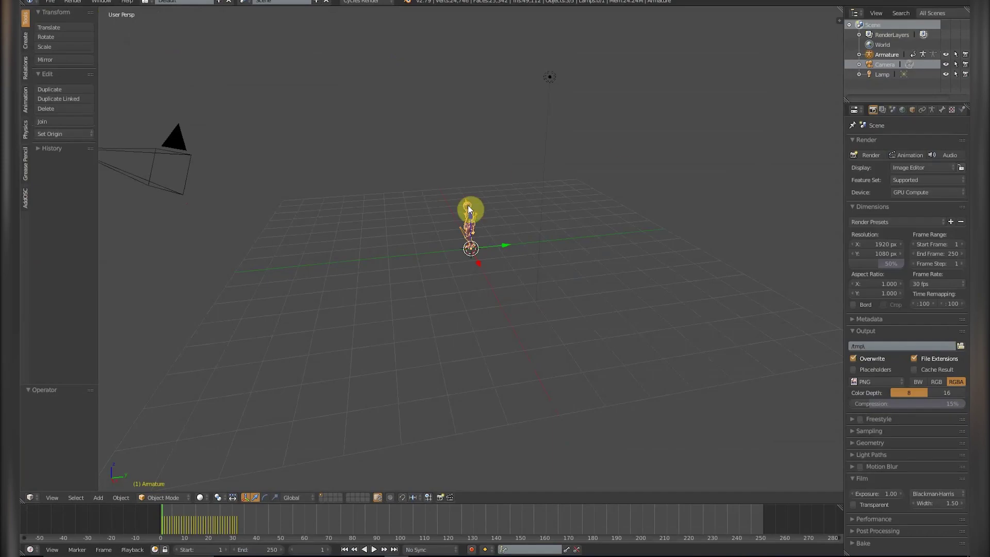
# - Orbit to a low side view, rename the armature Character, and widen the Outliner
pyautogui.scroll(3, 468, 206)
pyautogui.moveTo(481, 230)
pyautogui.mouseDown(button='middle')
pyautogui.moveTo(477, 296)
pyautogui.moveTo(489, 257)
pyautogui.moveTo(480, 187)
pyautogui.mouseUp(button='middle')
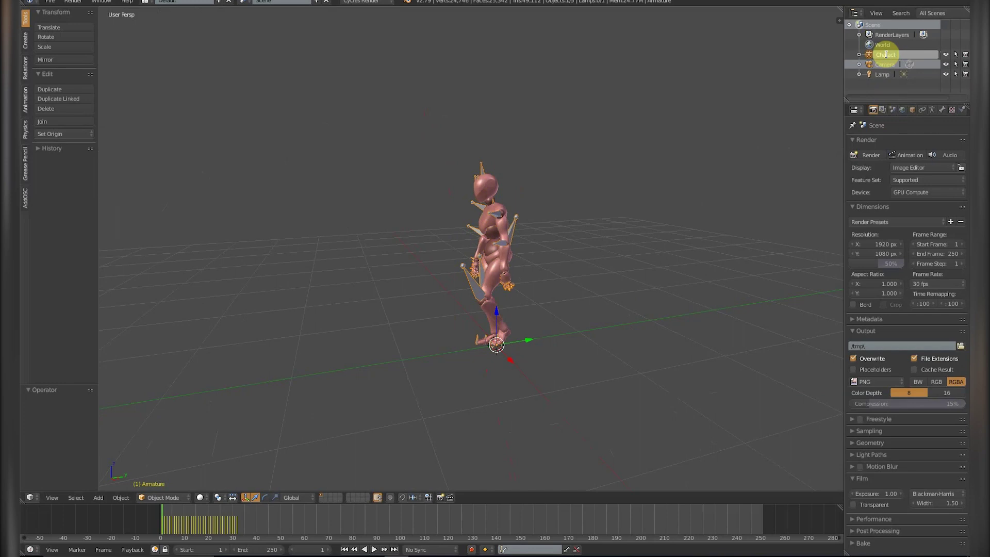
pyautogui.press('Return')
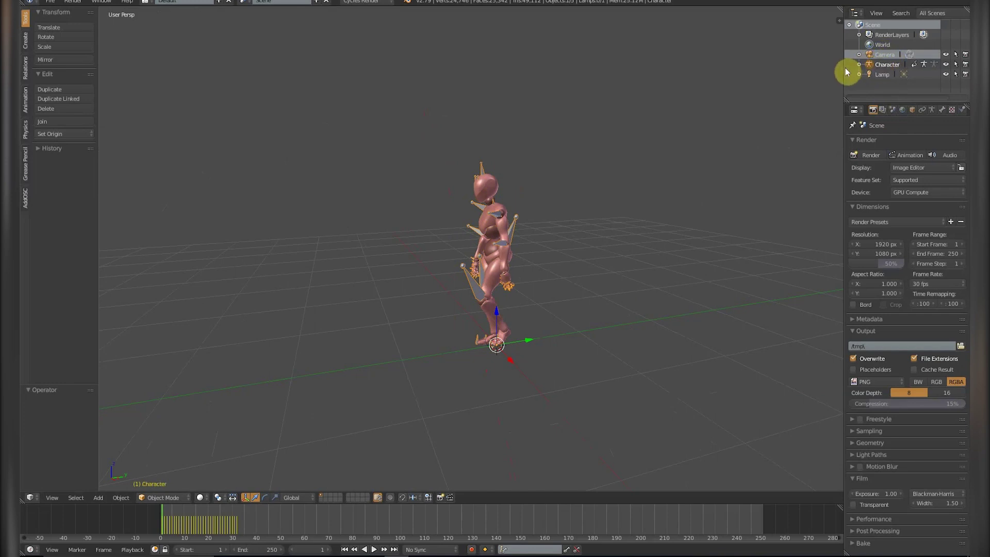
pyautogui.moveTo(844, 73); pyautogui.dragTo(779, 67)
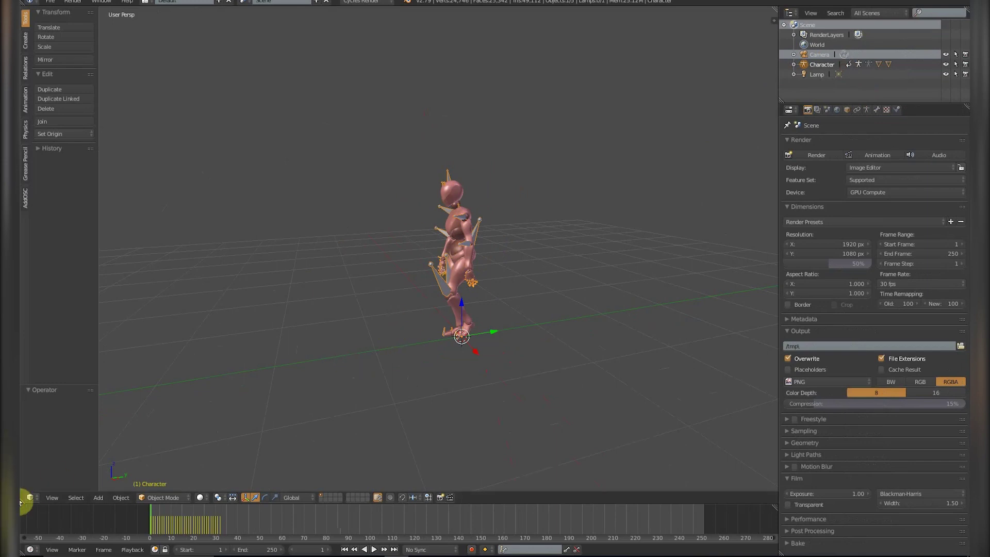
# - Split the 3D view and turn the wider left side into a Dope Sheet in Action Editor mode
pyautogui.moveTo(29, 502); pyautogui.dragTo(373, 461)
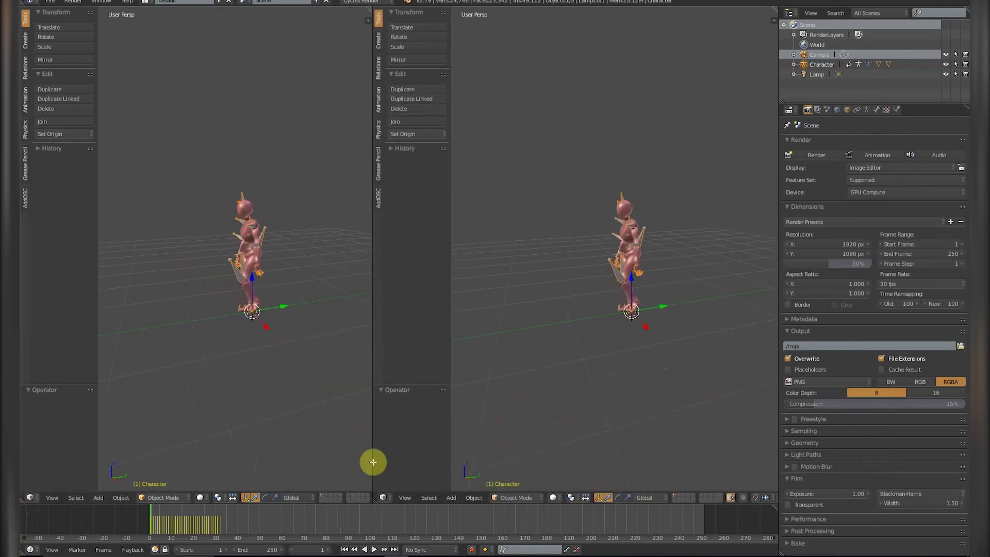
pyautogui.click(31, 497)
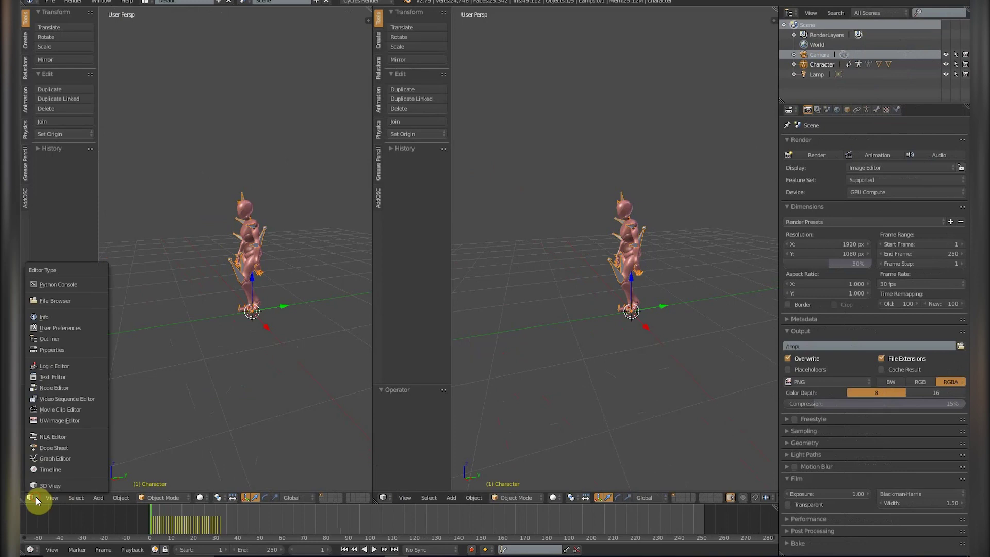
pyautogui.click(52, 451)
pyautogui.moveTo(373, 464); pyautogui.dragTo(474, 448)
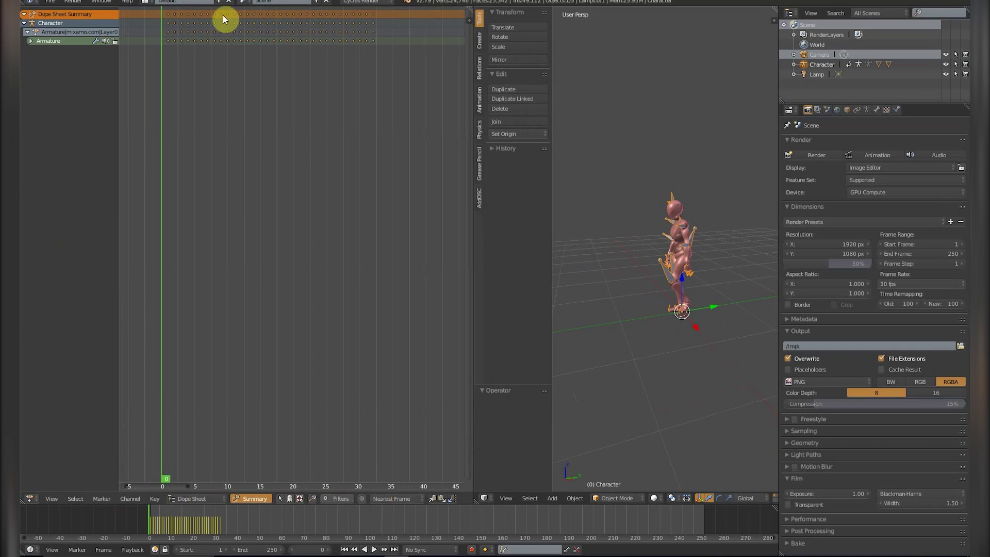
pyautogui.click(180, 499)
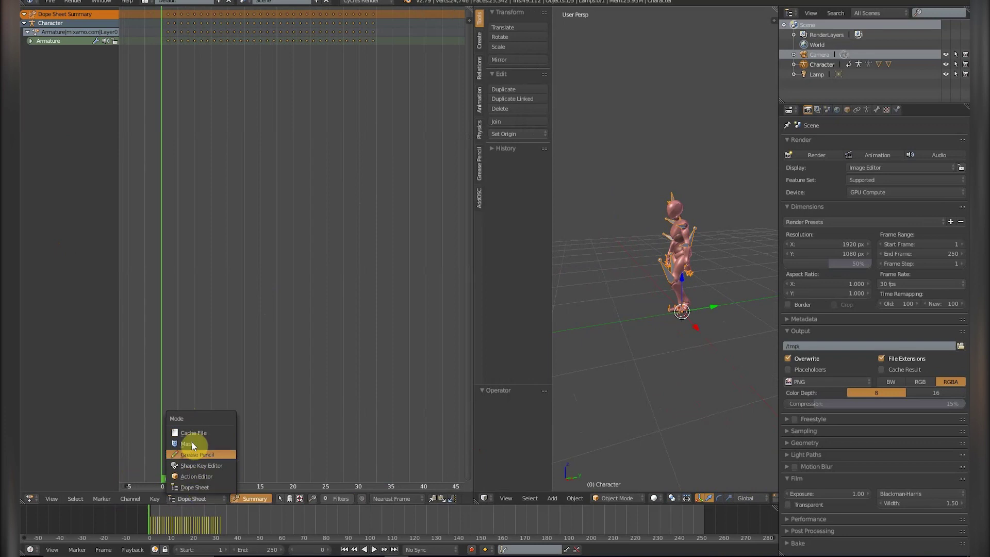
pyautogui.click(211, 475)
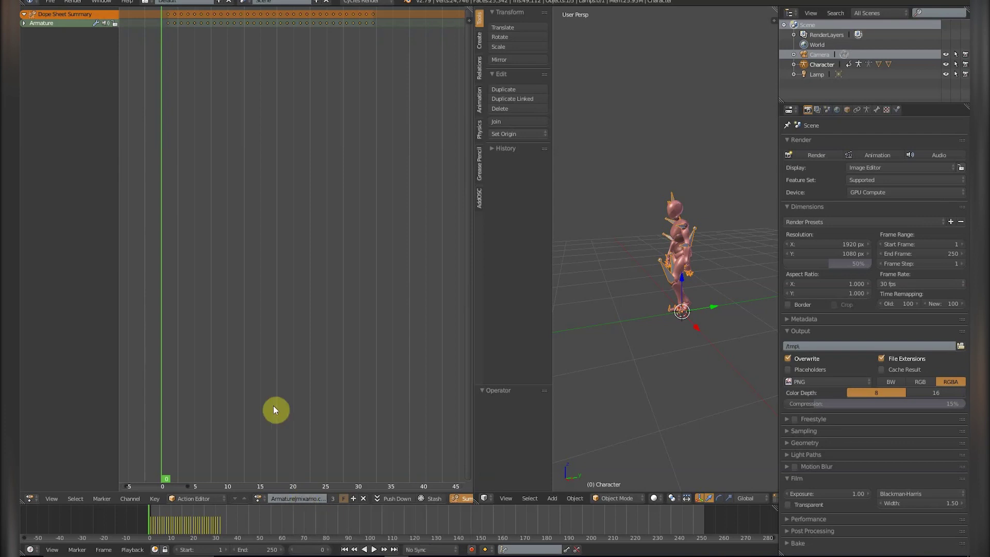
# - Create a Walk.001 copy of the walk action and scrub to check poses
pyautogui.click(259, 498)
pyautogui.click(354, 500)
pyautogui.click(258, 498)
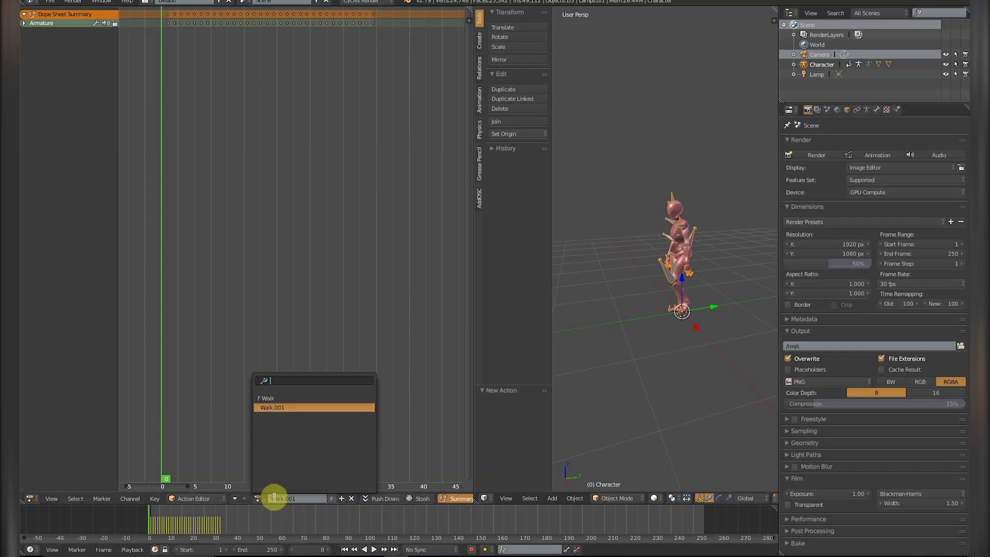
pyautogui.click(203, 521)
pyautogui.moveTo(214, 516); pyautogui.dragTo(159, 518)
# - Split the action area and make the lower half a Graph Editor
pyautogui.moveTo(26, 502); pyautogui.dragTo(33, 342)
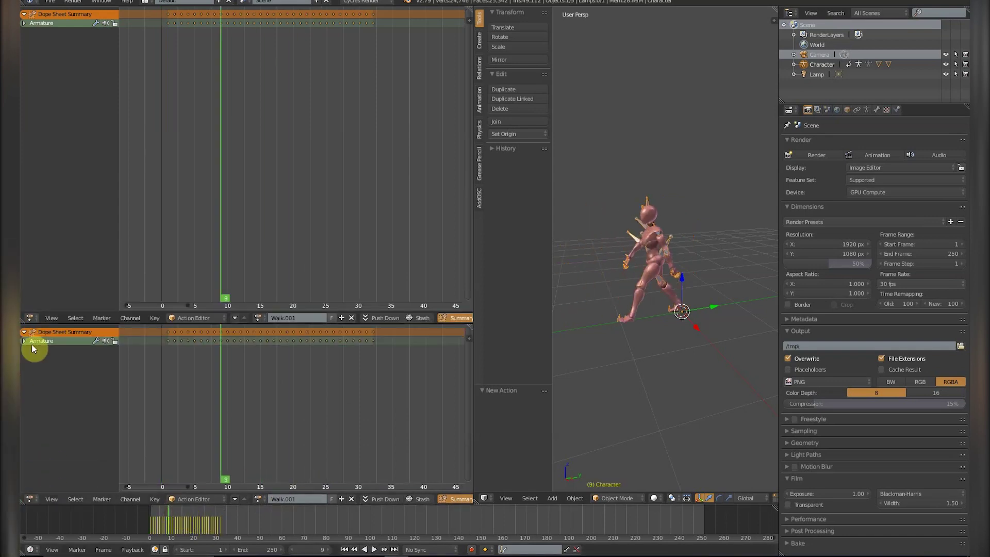
pyautogui.keyDown('ctrl'); pyautogui.click(23, 340); pyautogui.keyUp('ctrl')
pyautogui.click(24, 341)
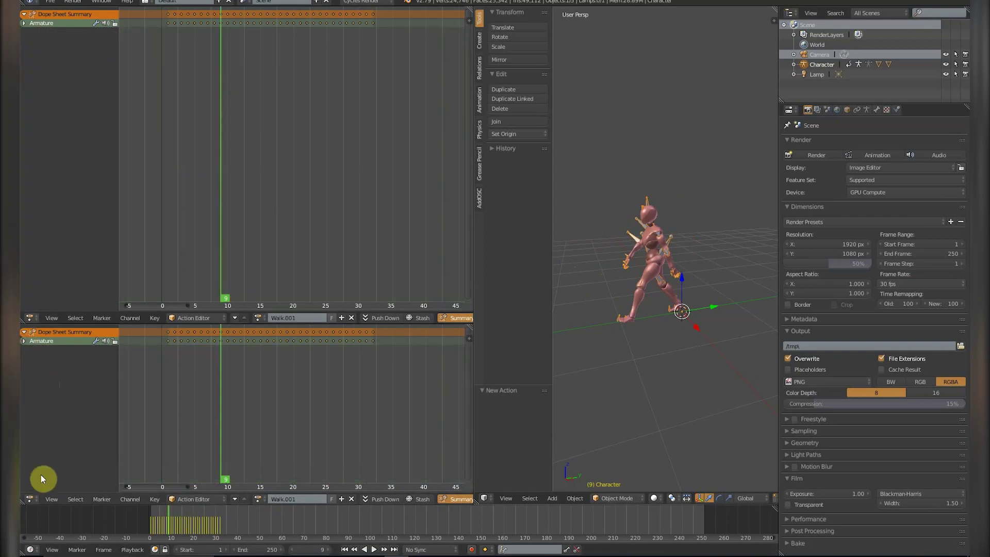
pyautogui.click(30, 499)
pyautogui.click(46, 459)
pyautogui.scroll(3, 172, 380)
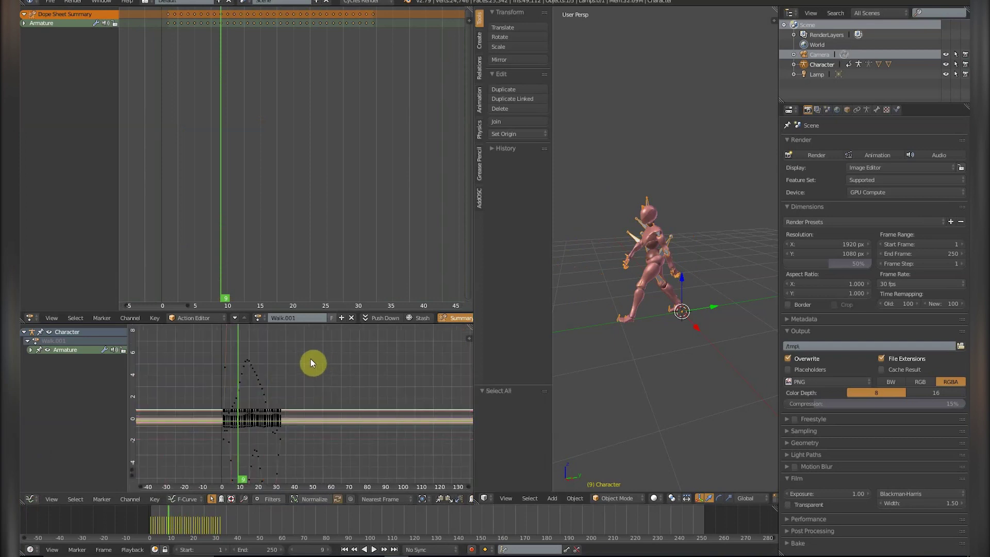
# - Box-select and delete two blocks of keyframes, including frames 0–30, replaying the animation after each
pyautogui.press('b')
pyautogui.moveTo(312, 351); pyautogui.dragTo(225, 397)
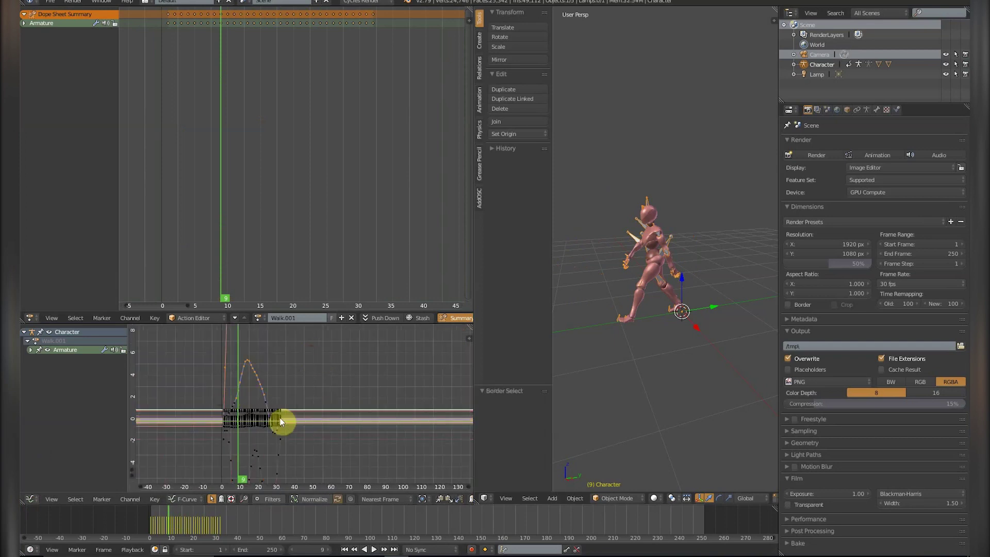
pyautogui.press('x')
pyautogui.click(276, 419)
pyautogui.hotkey('alt', 'a')
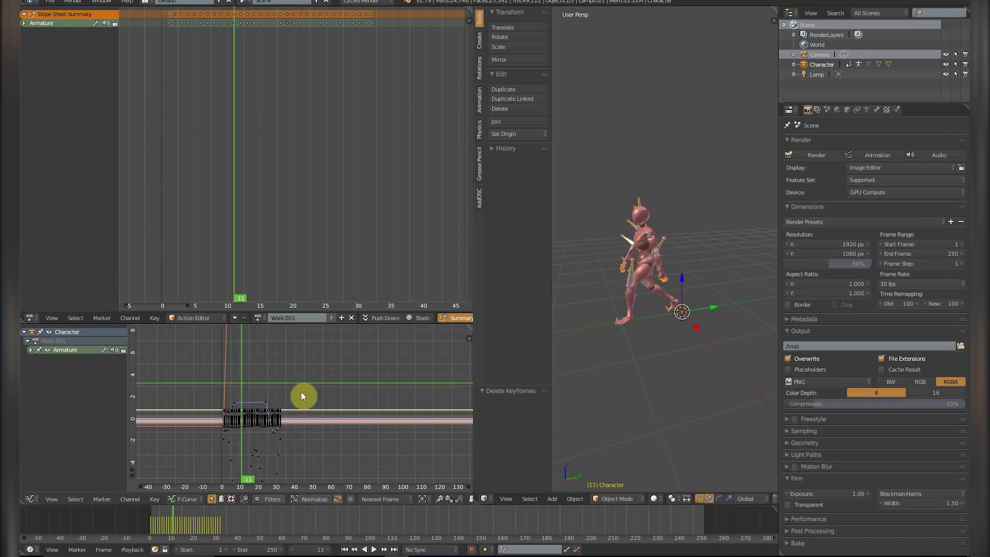
pyautogui.press('b')
pyautogui.moveTo(296, 379); pyautogui.dragTo(224, 444)
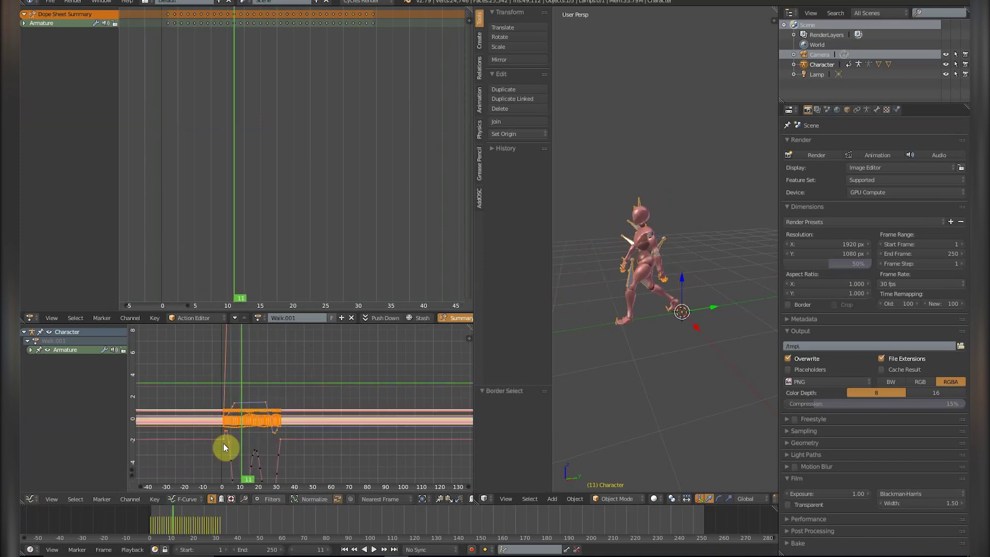
pyautogui.press('x')
pyautogui.click(302, 439)
pyautogui.hotkey('alt', 'a')
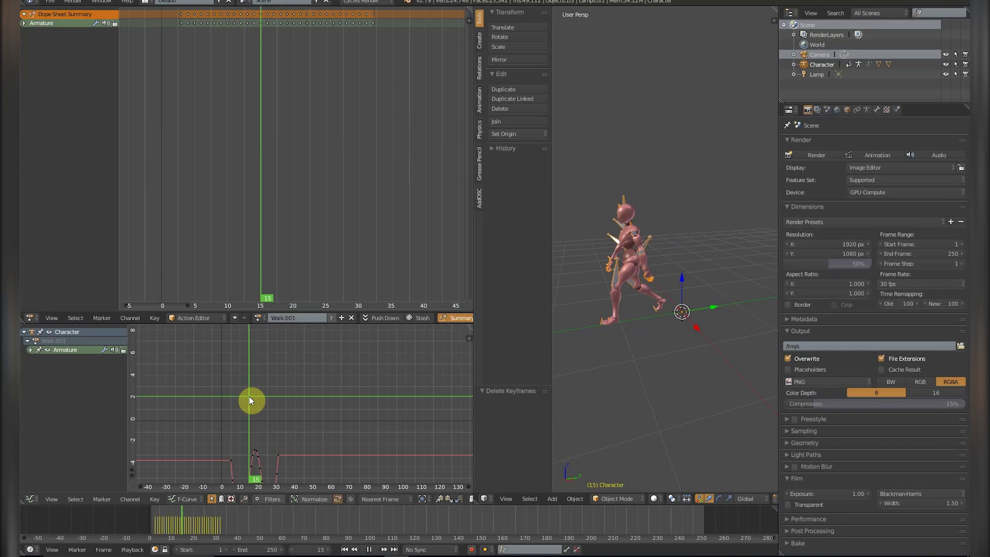
pyautogui.press('Escape')
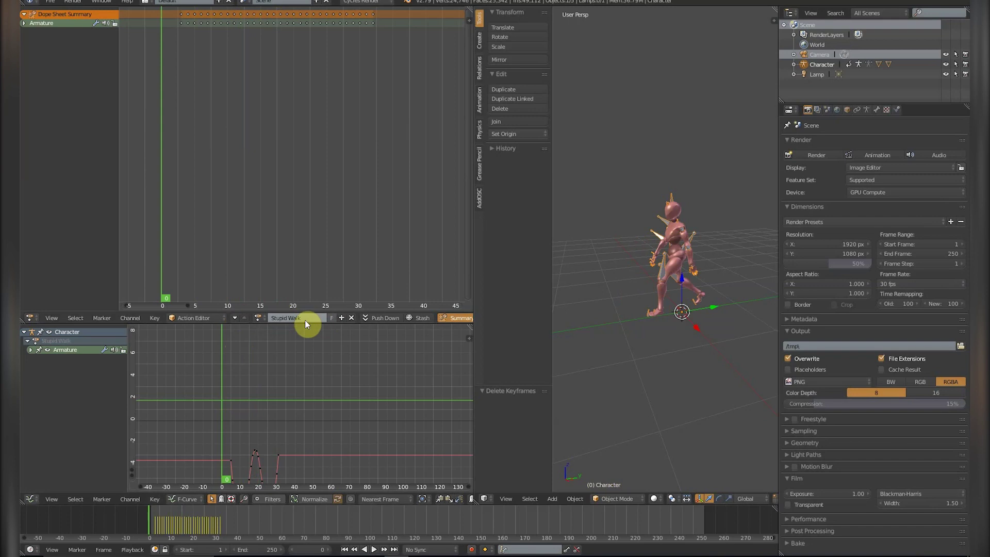
# - Compare the Walk and Stupid Walk actions, end on Walk, and give the 3D view more room
pyautogui.click(233, 319)
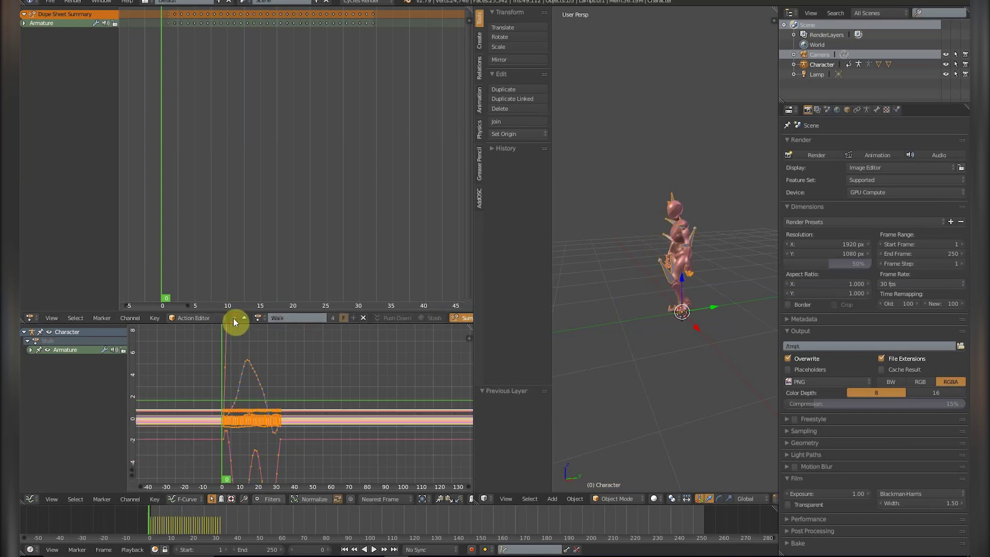
pyautogui.hotkey('alt', 'a')
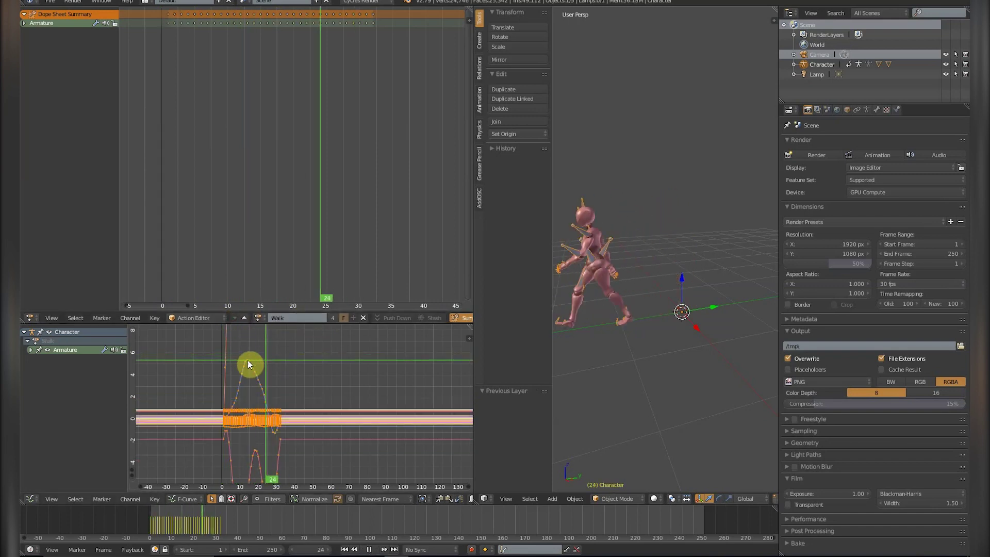
pyautogui.press('Escape')
pyautogui.click(249, 316)
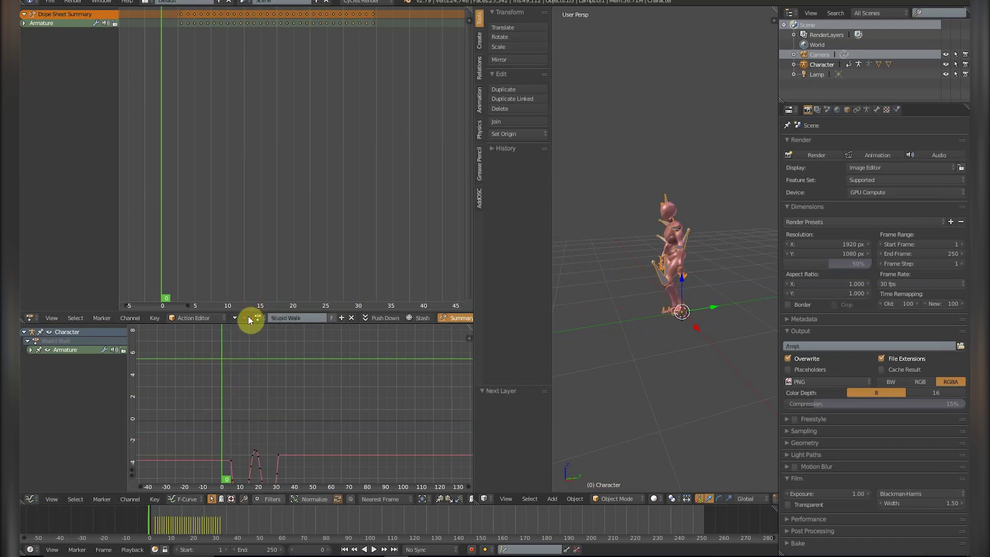
pyautogui.click(234, 318)
pyautogui.click(243, 319)
pyautogui.click(235, 317)
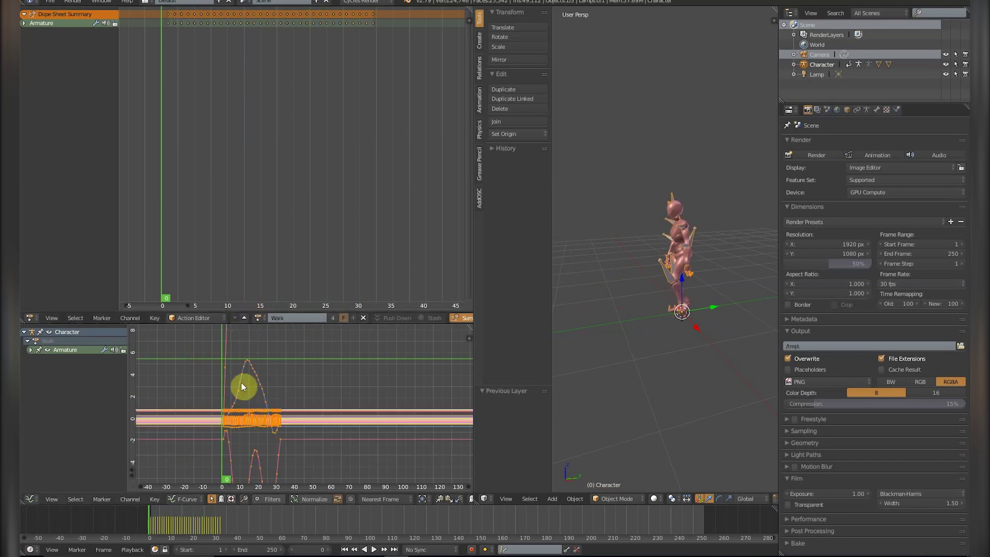
pyautogui.click(553, 302)
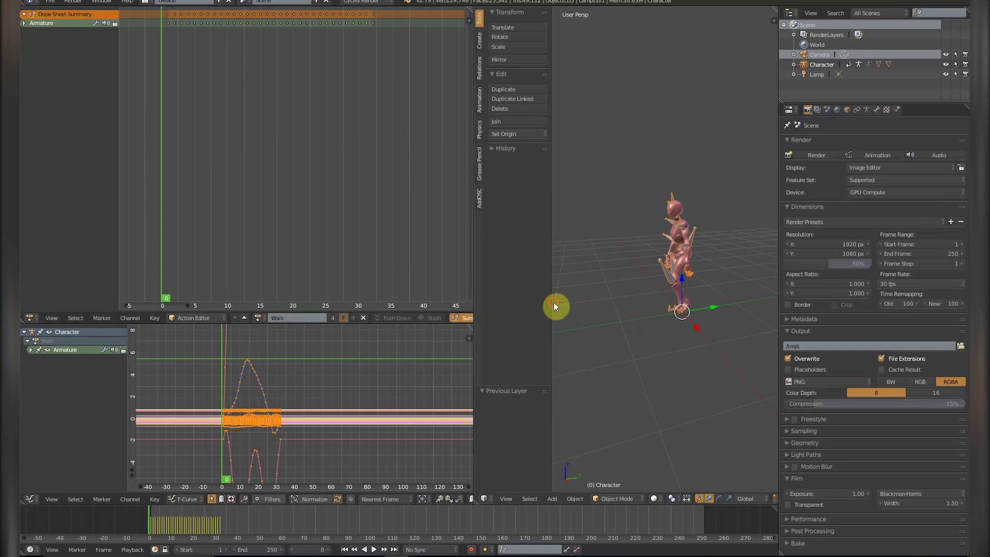
pyautogui.moveTo(549, 301); pyautogui.dragTo(391, 296)
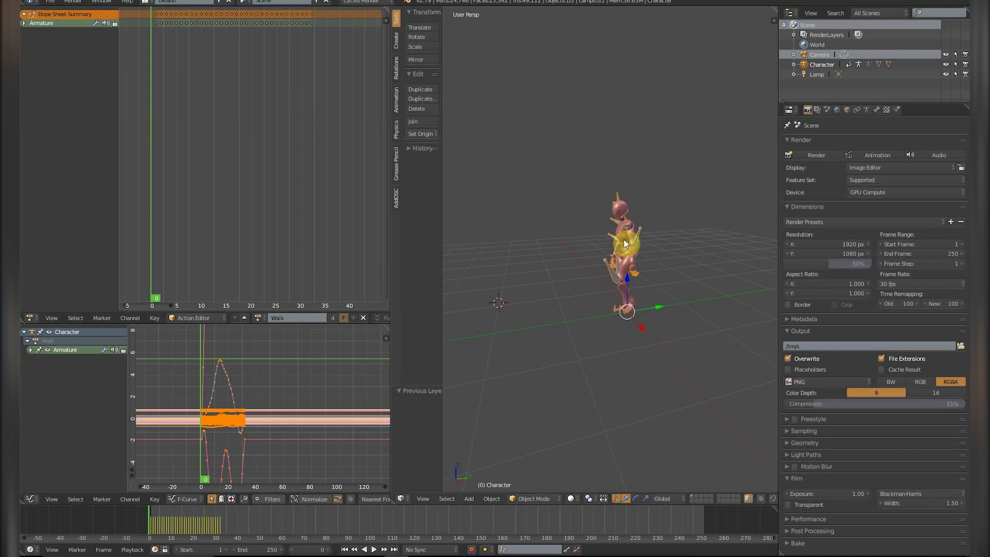
# - Import Jumping.fbx into the Blender scene via File > Import > FBX
pyautogui.click(50, 2)
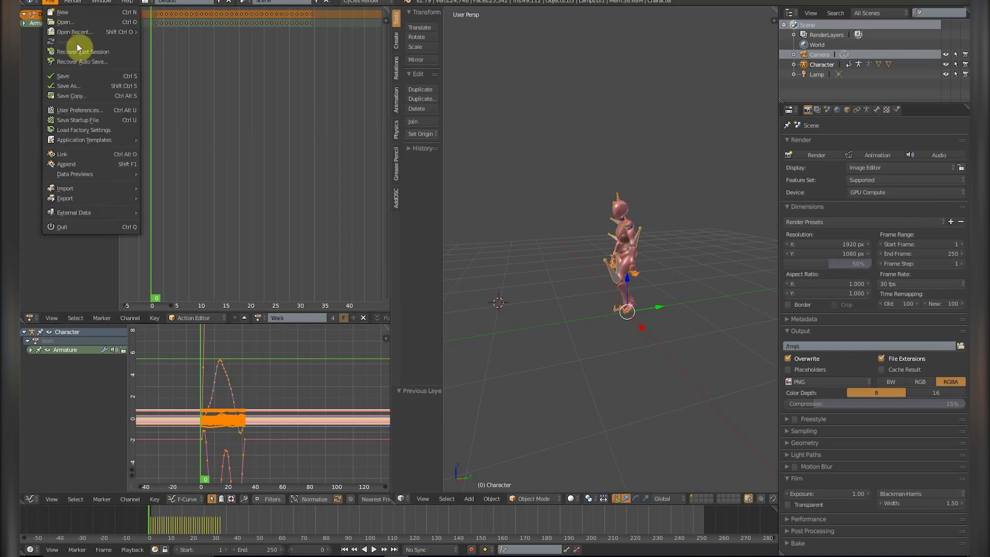
pyautogui.moveTo(79, 190)
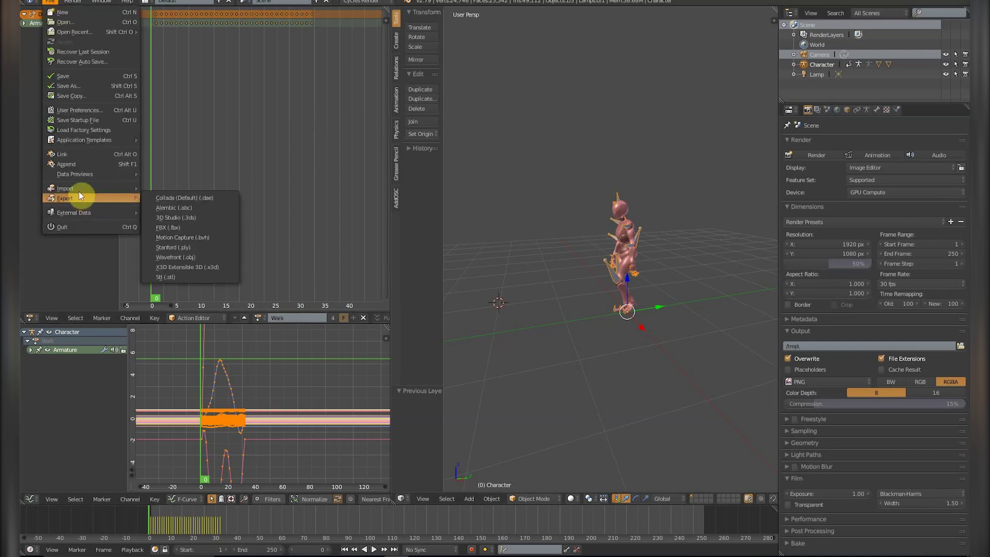
pyautogui.click(190, 217)
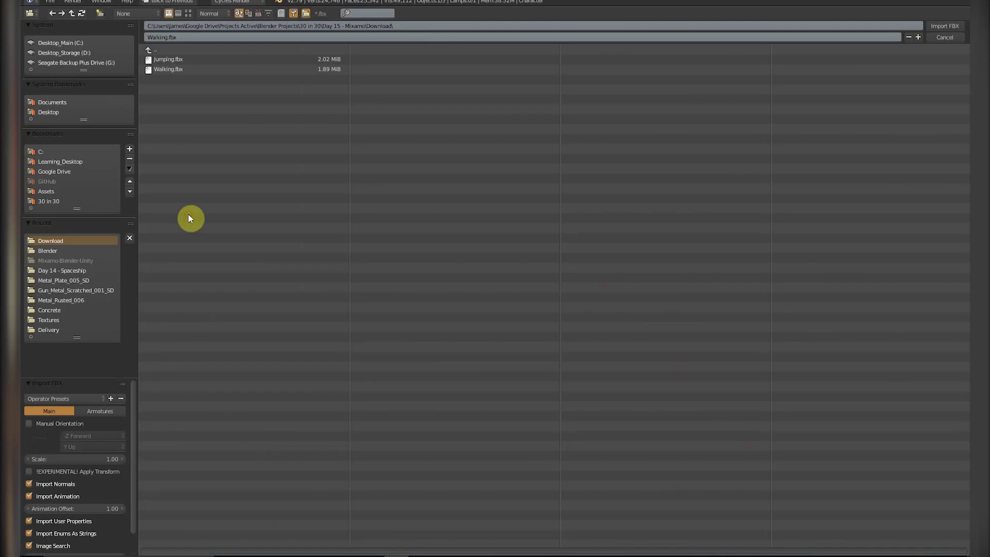
pyautogui.doubleClick(175, 61)
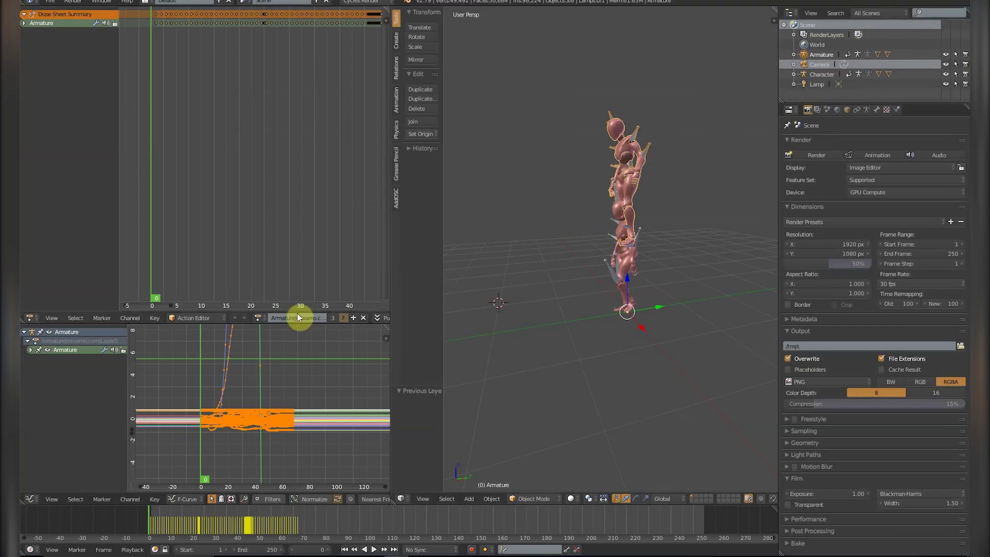
# - Rename the newly imported armature to Animation in the Outliner
pyautogui.rightClick(615, 273)
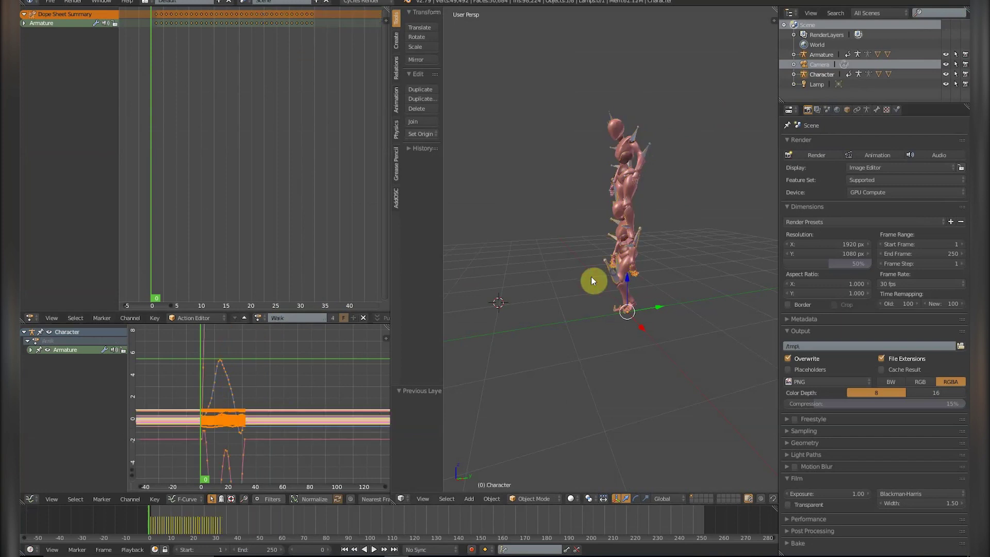
pyautogui.doubleClick(817, 55)
pyautogui.write('Ar')
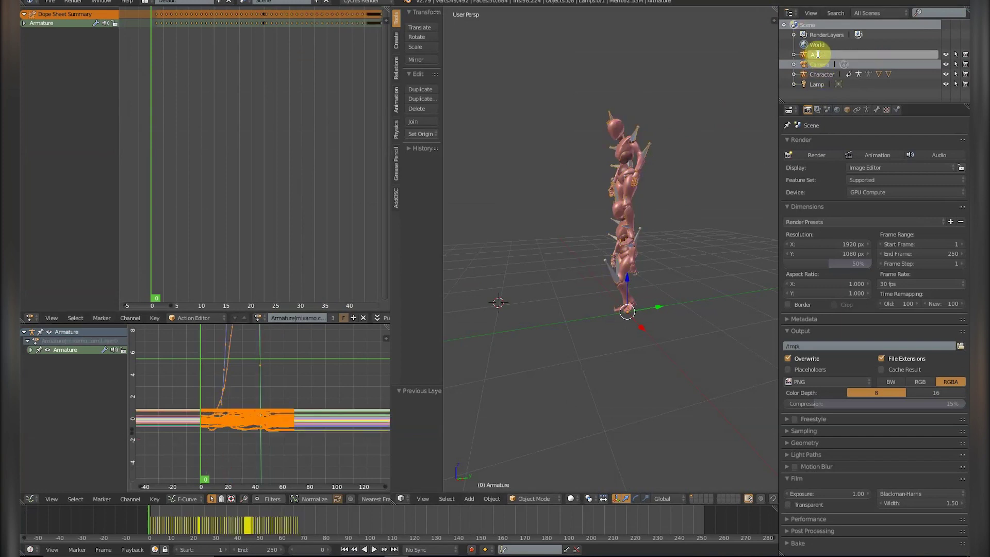
pyautogui.press('Return')
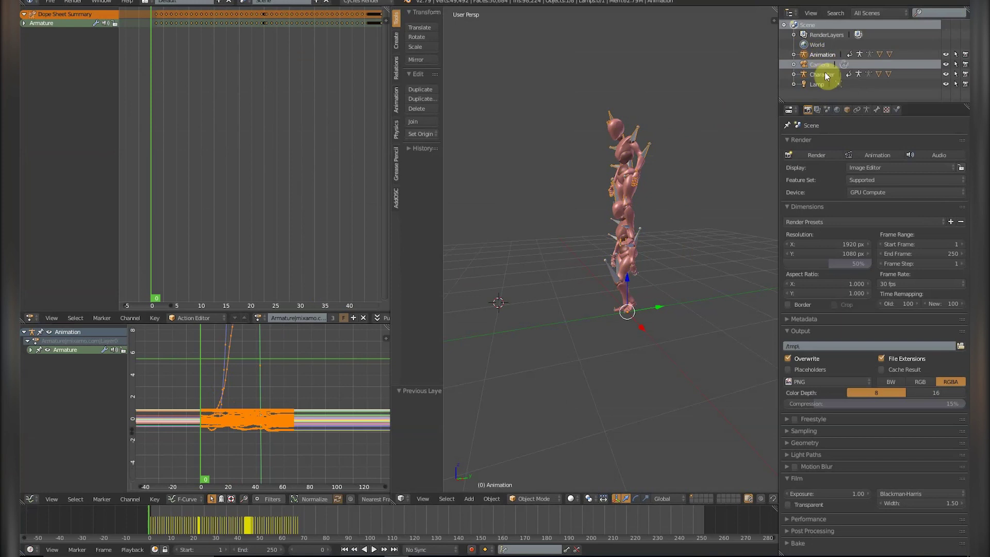
pyautogui.click(825, 73)
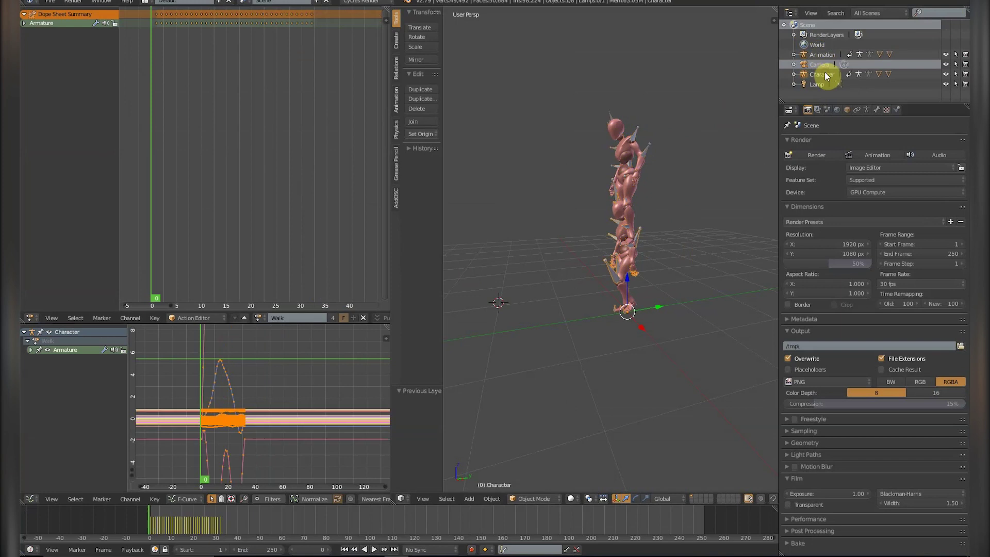
# - Delete the Animation object and its parts, then reselect the Character
pyautogui.click(258, 318)
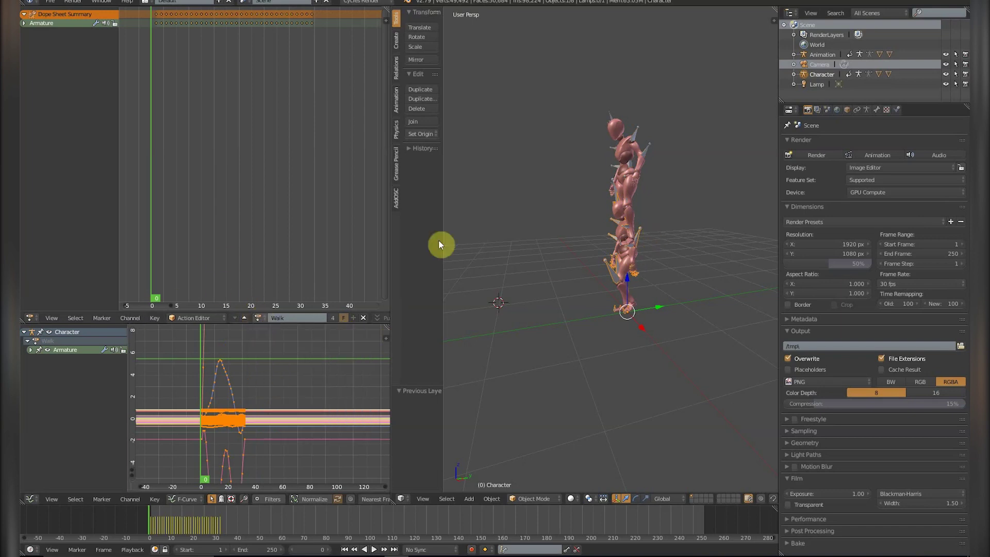
pyautogui.click(816, 53)
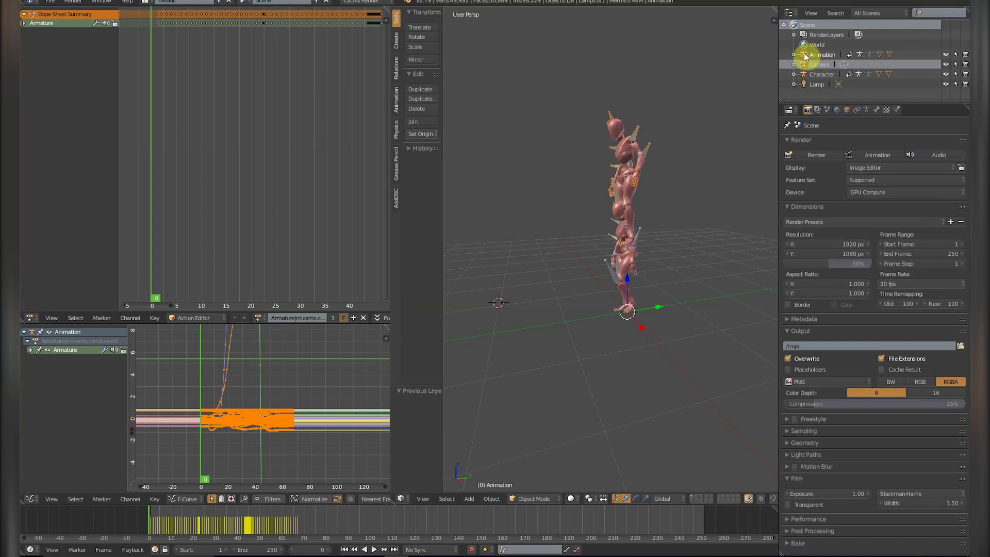
pyautogui.press('x')
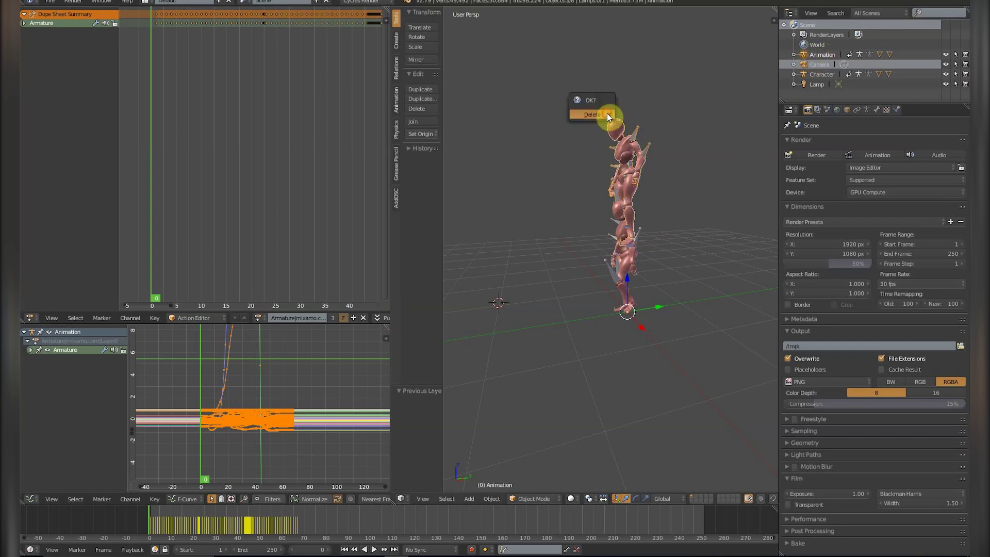
pyautogui.click(607, 113)
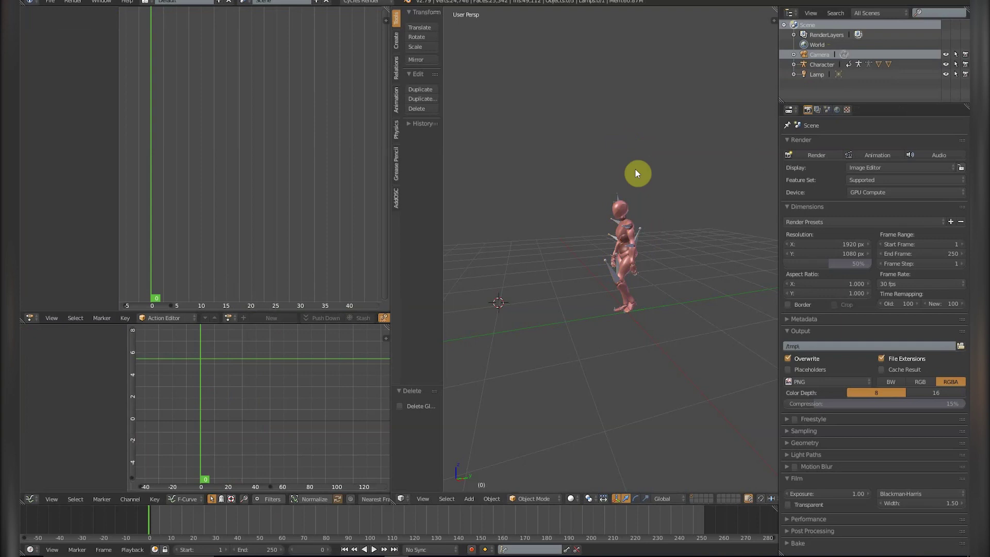
pyautogui.rightClick(641, 235)
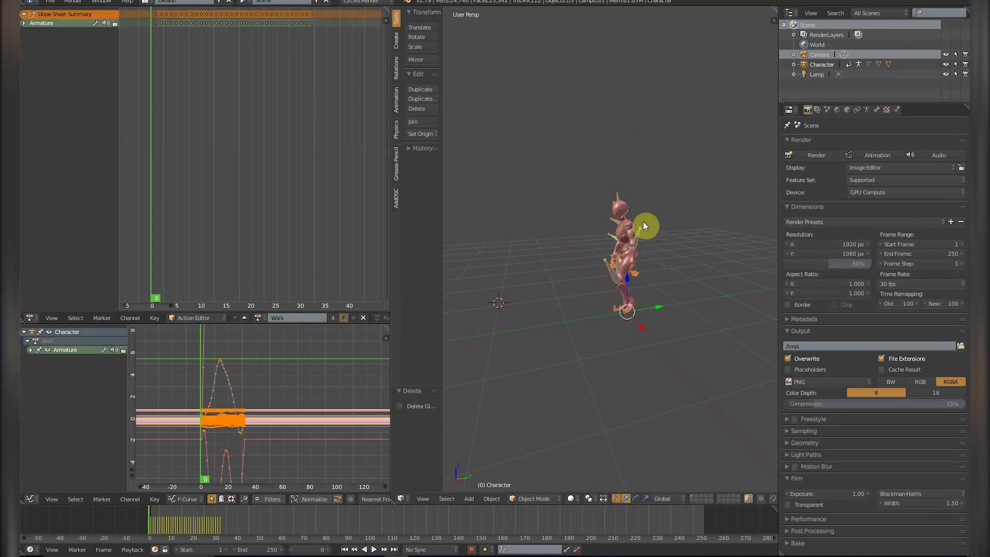
# - Assign the imported Armature|mixamo.com|Layer0 action to the character and rename it Jumping
pyautogui.click(258, 318)
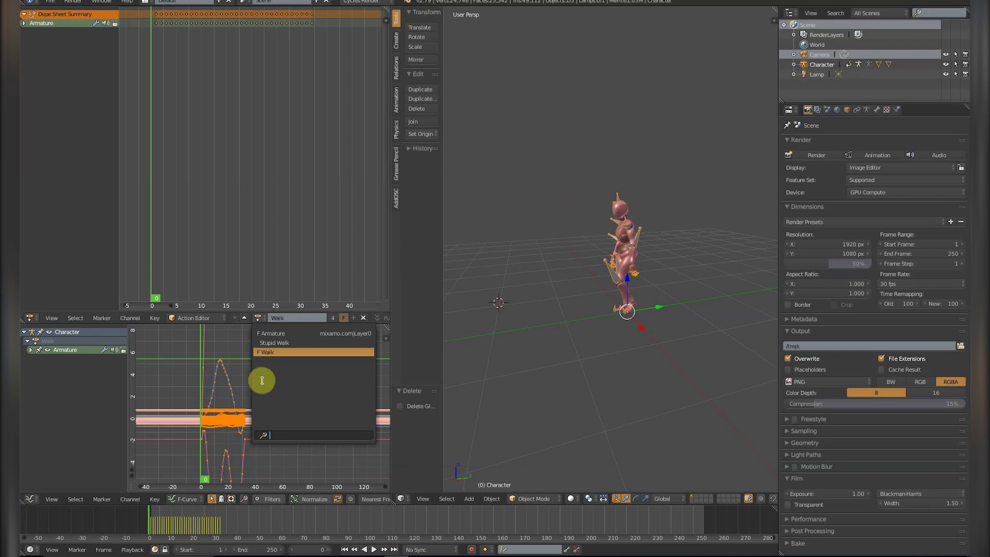
pyautogui.click(285, 332)
pyautogui.click(293, 319)
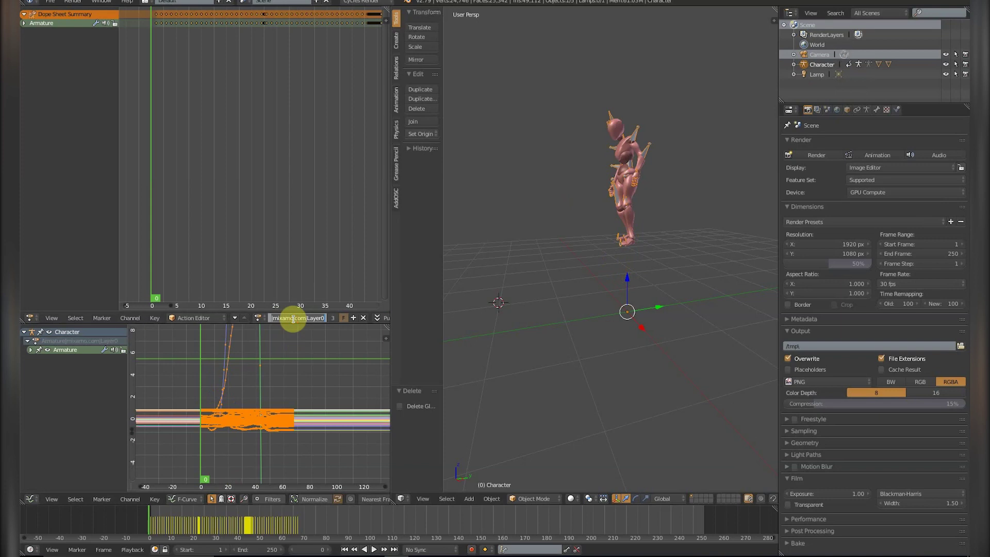
pyautogui.press('BackSpace')
pyautogui.press('Return')
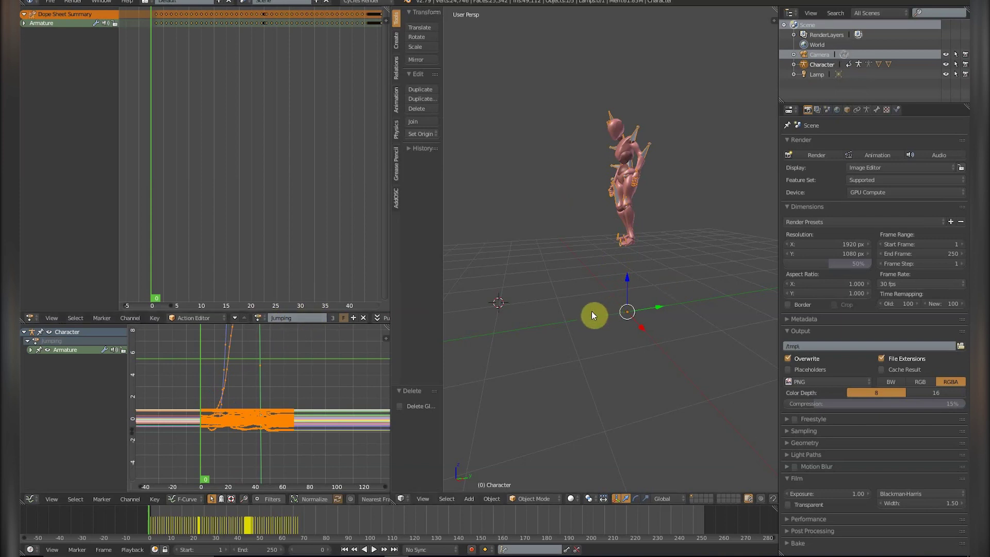
# - Play back the Jumping, Walk and Stupid Walk actions on the character
pyautogui.hotkey('alt', 'a')
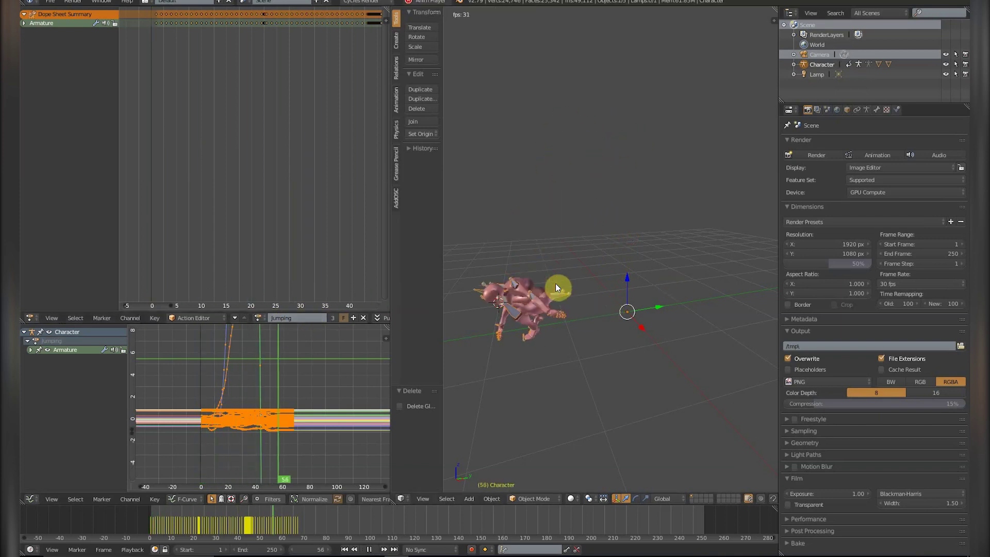
pyautogui.hotkey('alt', 'a')
pyautogui.keyDown('ctrl'); pyautogui.scroll(-1, 235, 318); pyautogui.keyUp('ctrl')
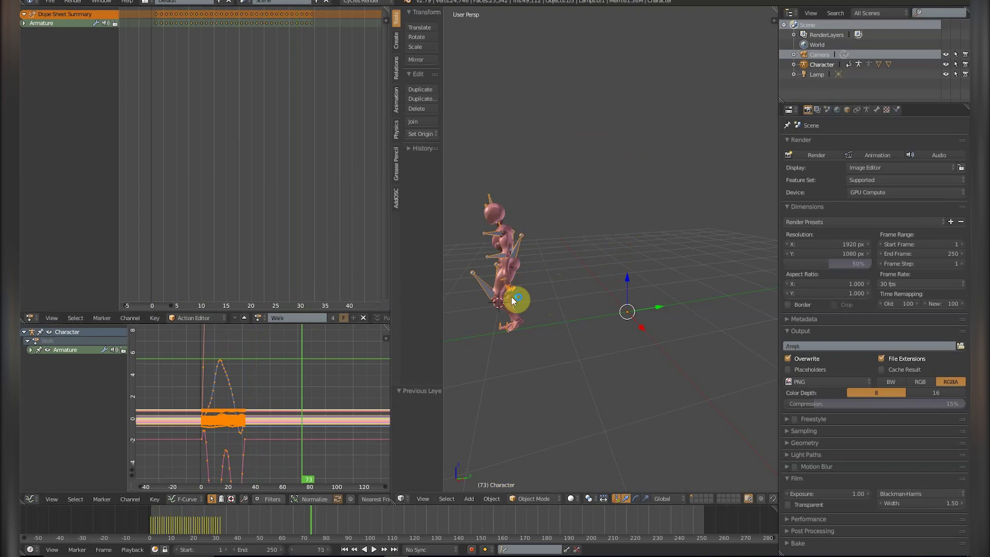
pyautogui.hotkey('alt', 'a')
pyautogui.moveTo(245, 407); pyautogui.dragTo(159, 397)
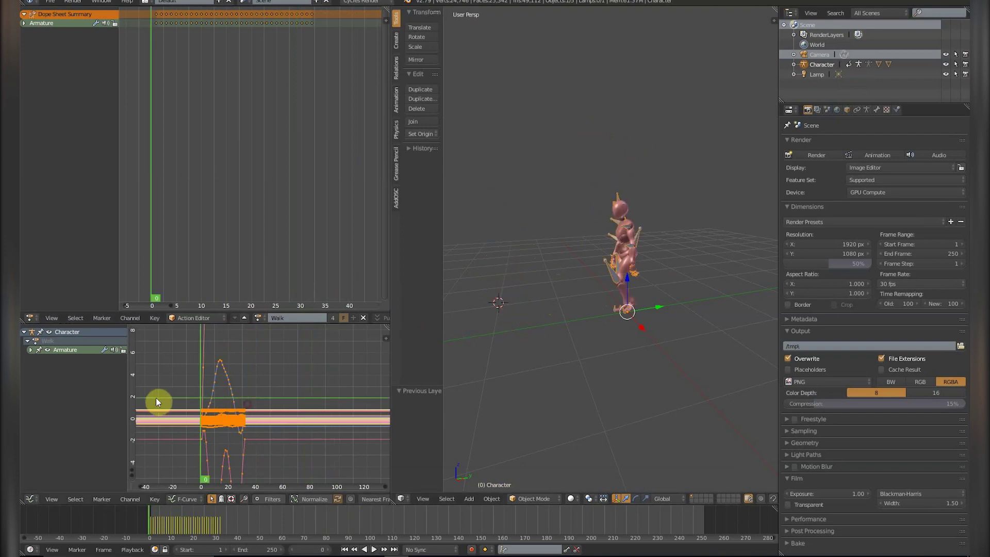
pyautogui.hotkey('alt', 'a')
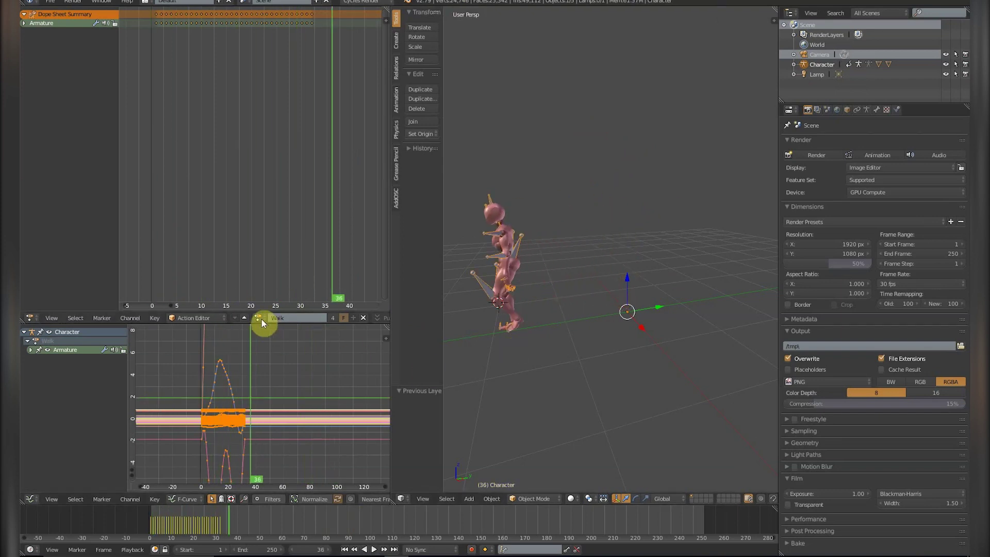
pyautogui.click(258, 317)
pyautogui.click(264, 342)
pyautogui.moveTo(273, 360); pyautogui.dragTo(201, 364)
pyautogui.hotkey('alt', 'a')
pyautogui.hotkey('alt', 'a')
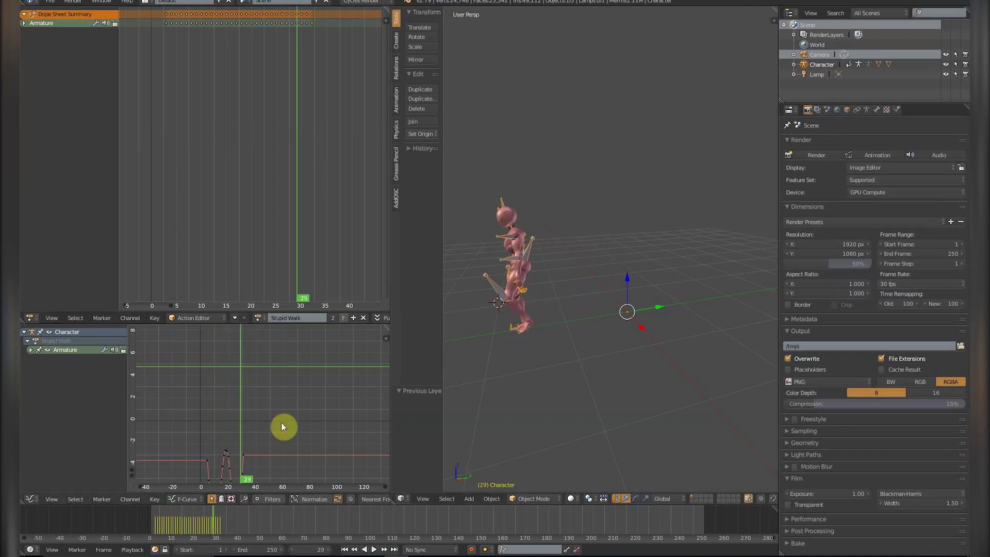
# - Select and delete all Stupid Walk keyframes, then undo and play back to check it
pyautogui.moveTo(281, 422); pyautogui.dragTo(269, 389, button='middle')
pyautogui.press('a')
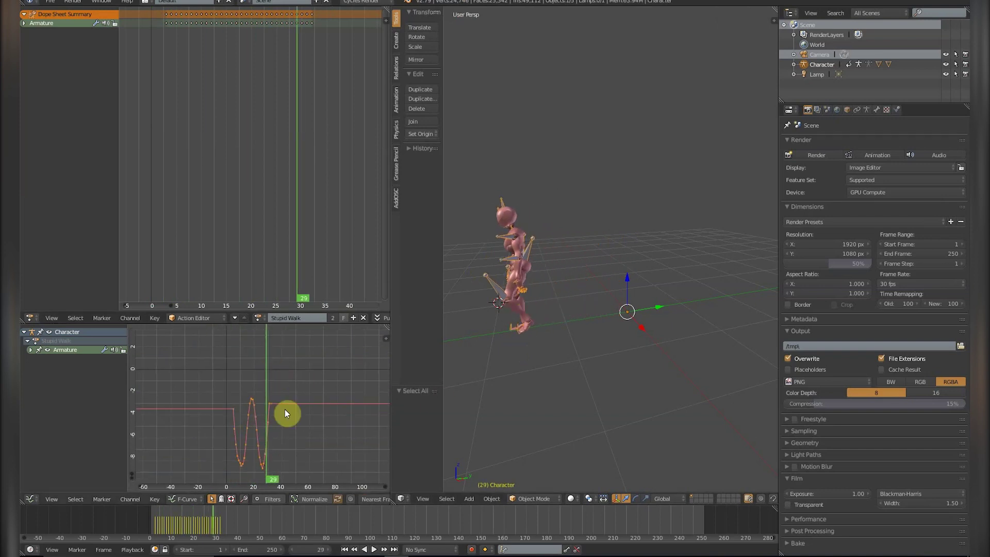
pyautogui.press('x')
pyautogui.click(277, 409)
pyautogui.click(282, 320)
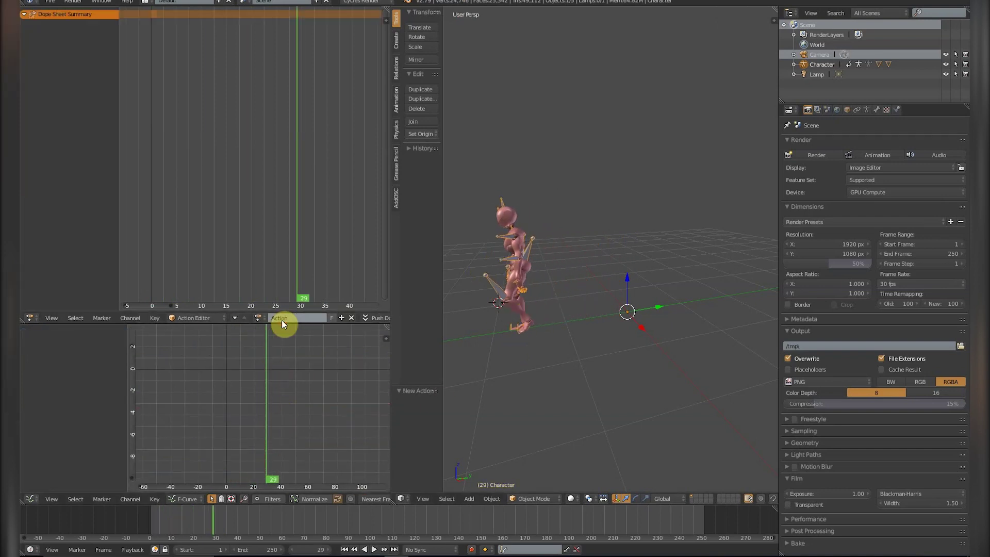
pyautogui.hotkey('ctrl', 'z')
pyautogui.hotkey('ctrl', 'z')
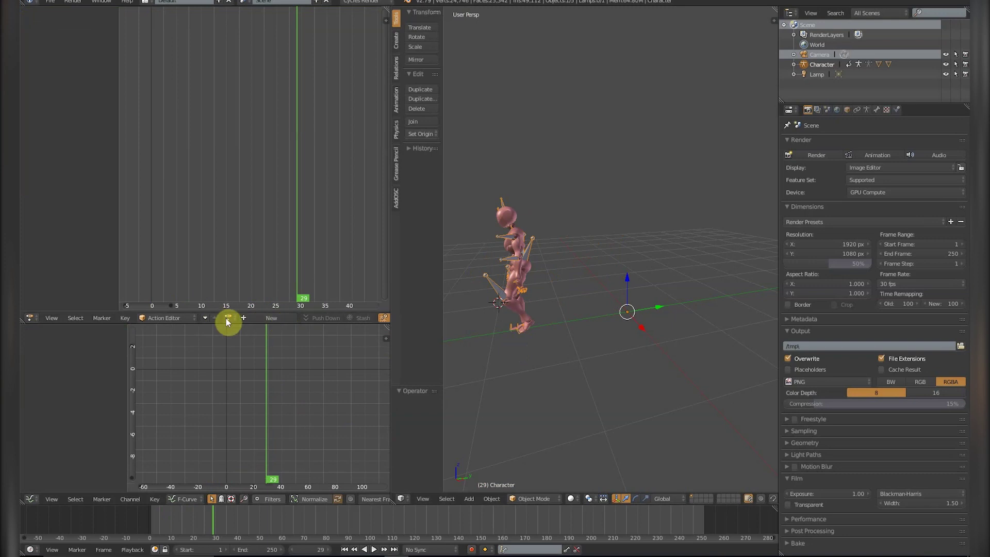
pyautogui.hotkey('alt', 'a')
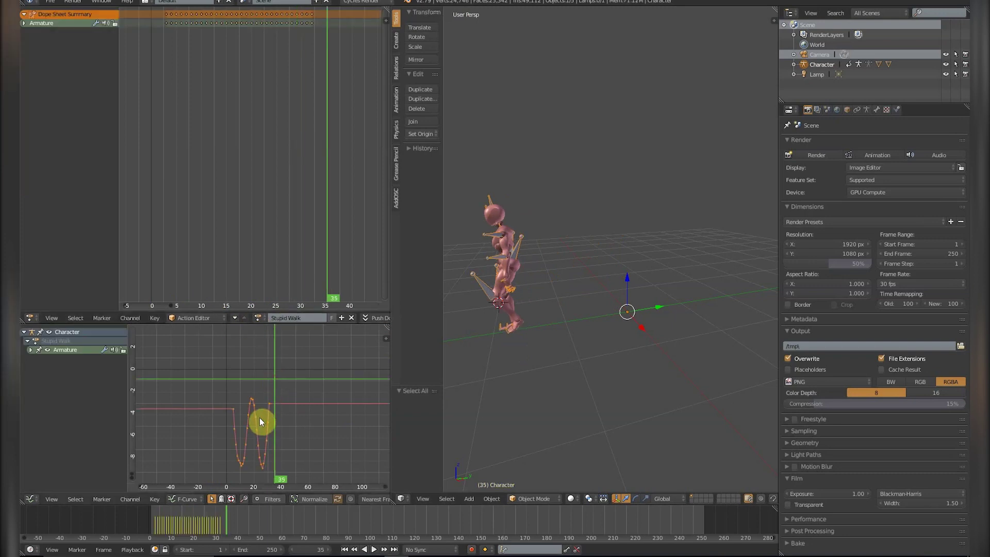
# - Delete all the keyframes again and reassign the now-empty Stupid Walk action
pyautogui.press('x')
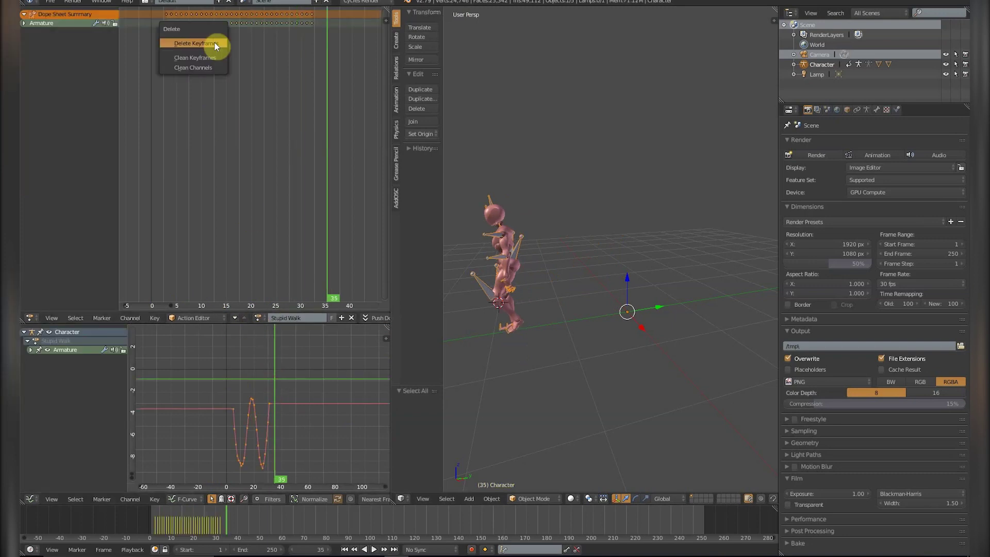
pyautogui.click(214, 44)
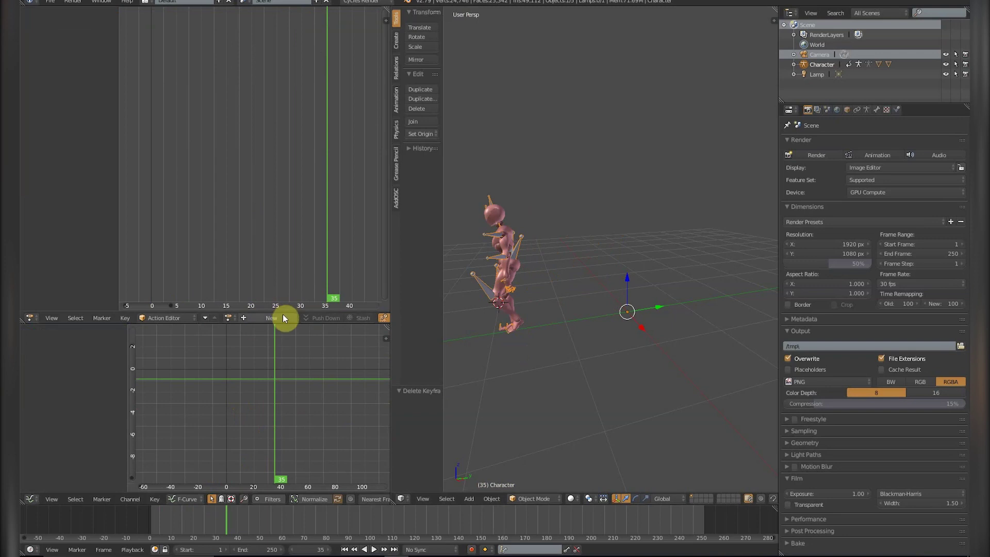
pyautogui.click(227, 317)
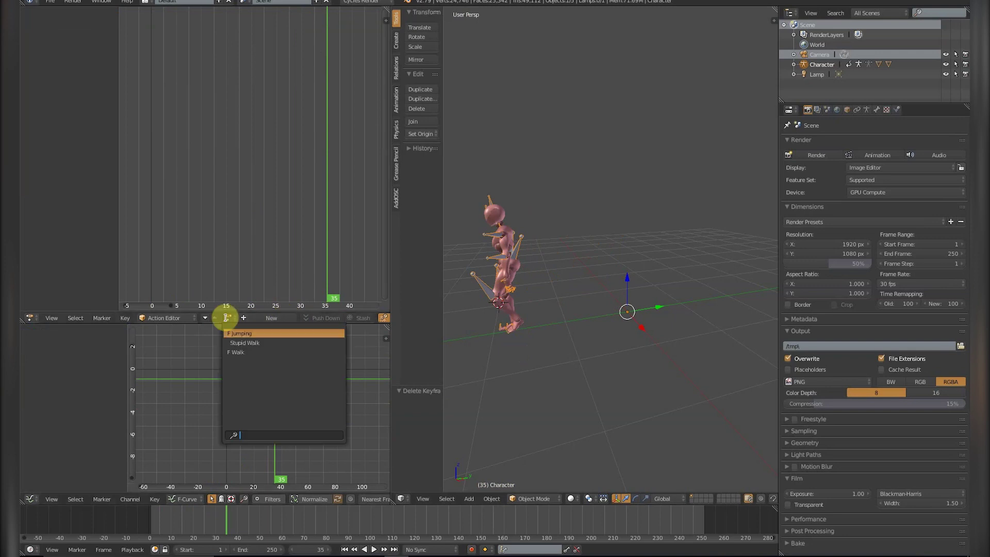
pyautogui.click(237, 342)
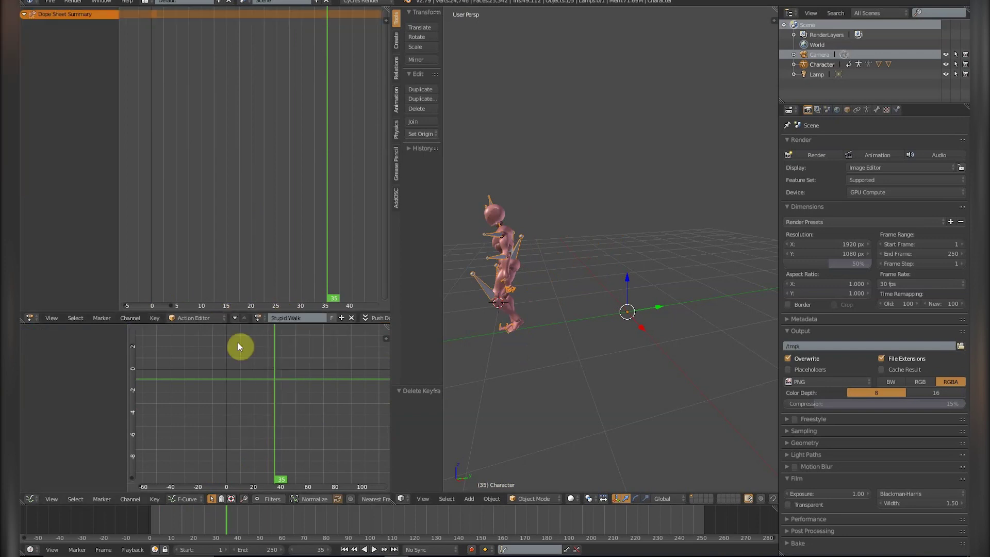
# - Rename the Stupid Walk action to 'Pose'
pyautogui.doubleClick(313, 317)
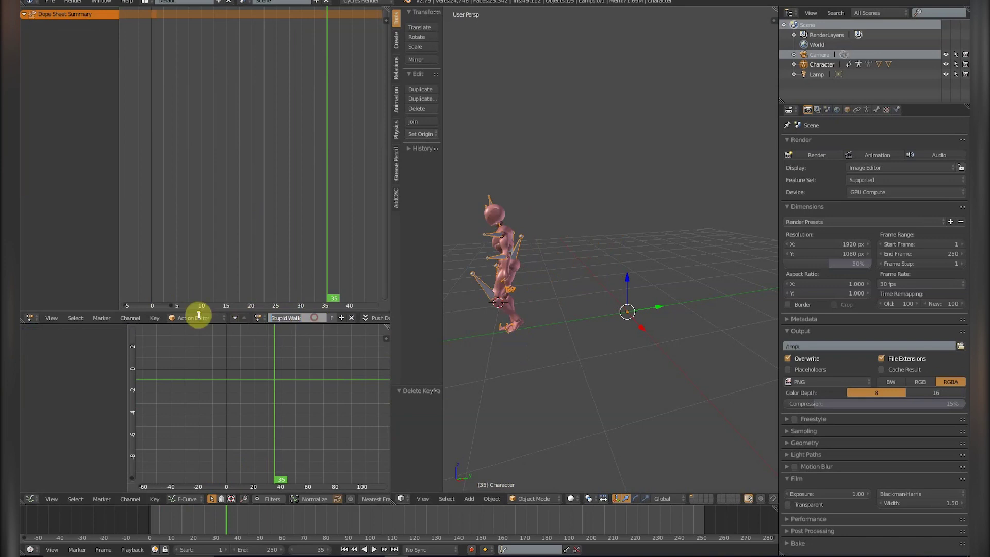
pyautogui.write('Pose')
pyautogui.press('Return')
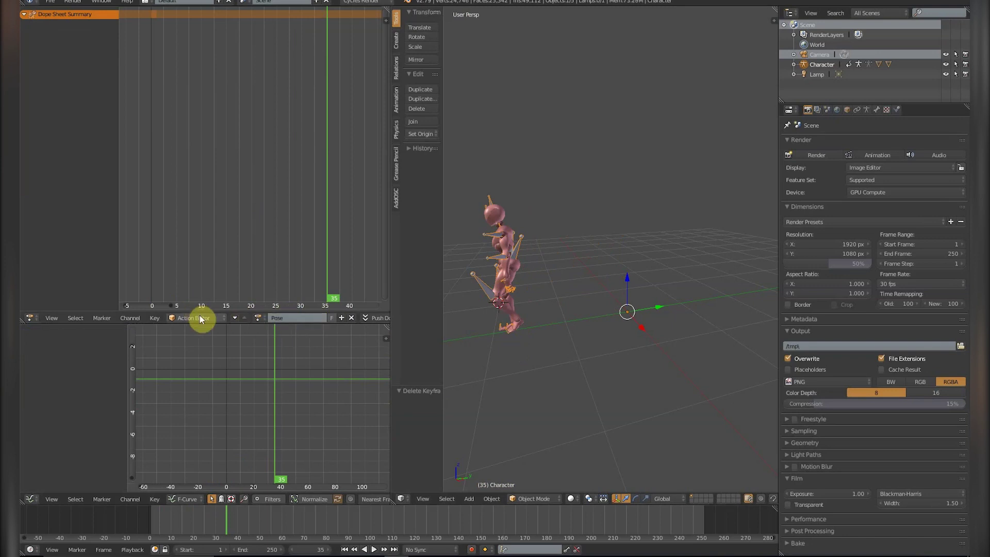
# - In Pose Mode, select all bones and clear their rotation to the rest pose
pyautogui.click(534, 499)
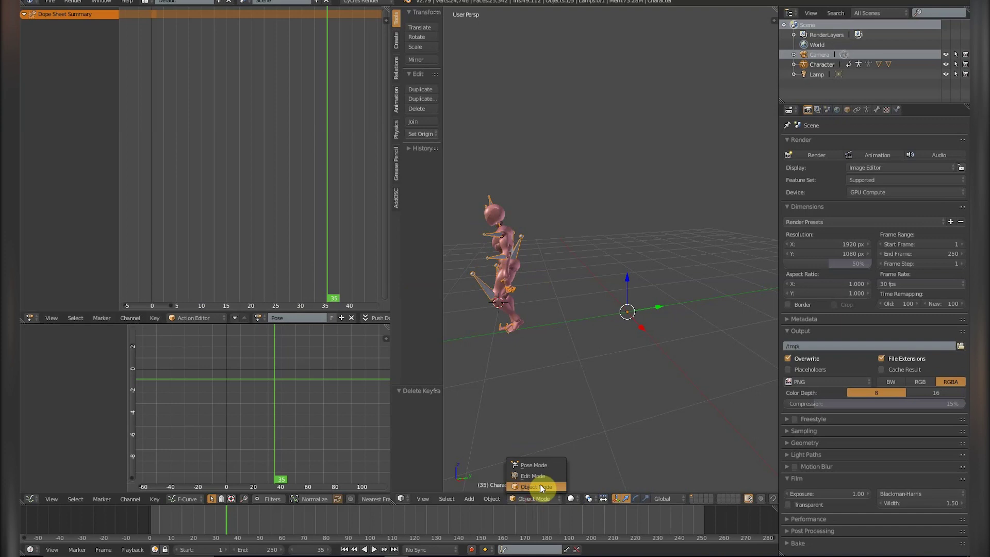
pyautogui.click(532, 466)
pyautogui.press('a')
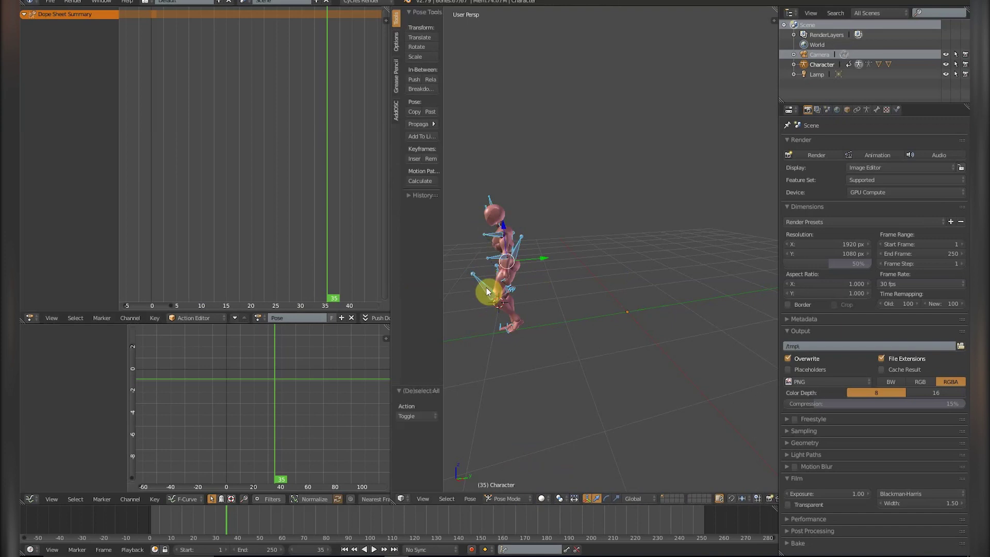
pyautogui.hotkey('alt', 'r')
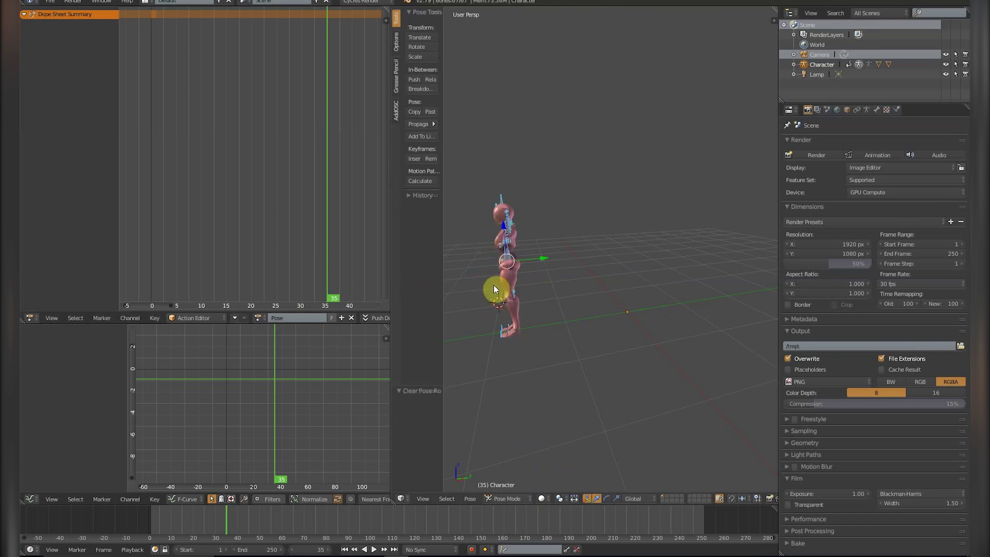
pyautogui.moveTo(533, 275); pyautogui.dragTo(558, 268, button='middle')
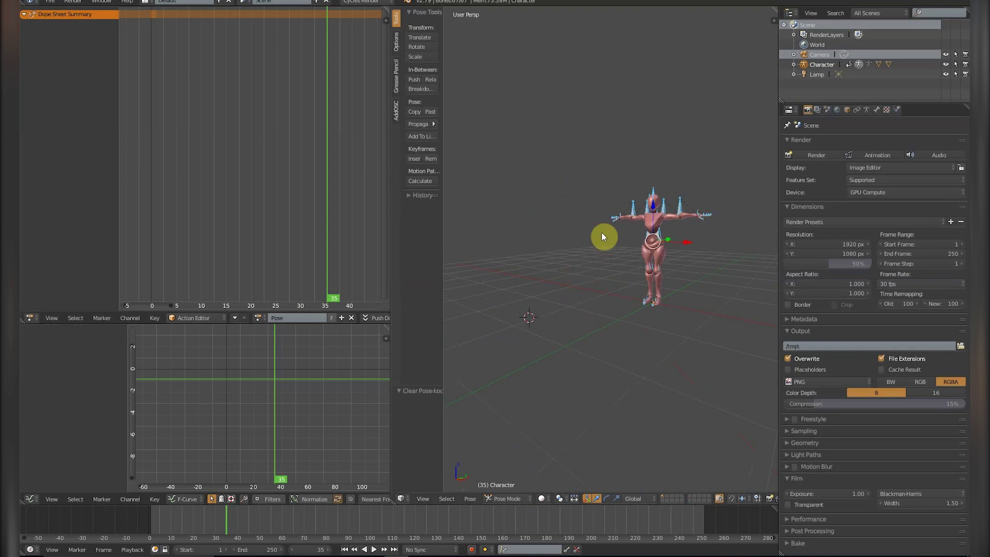
pyautogui.moveTo(716, 166); pyautogui.dragTo(652, 243, button='middle')
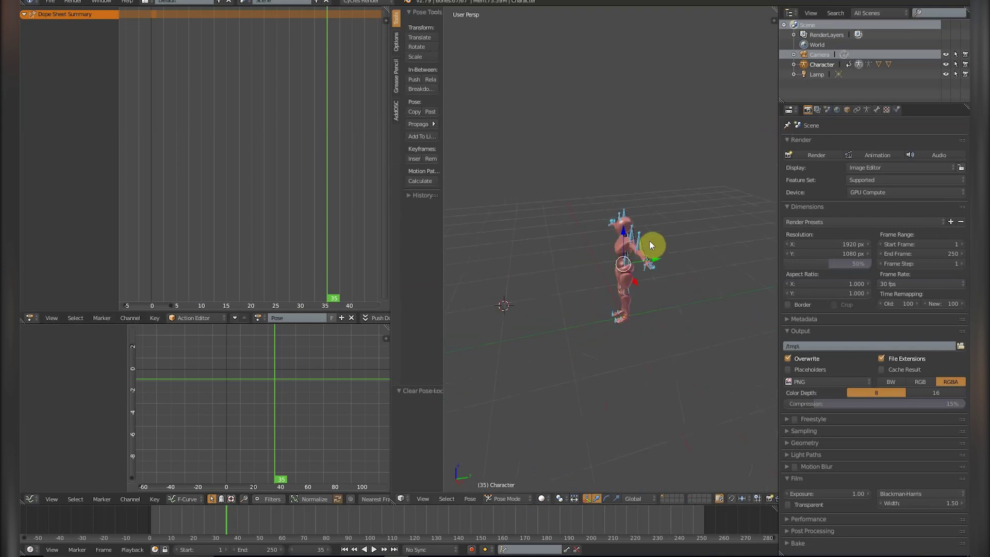
pyautogui.moveTo(259, 406); pyautogui.dragTo(192, 398)
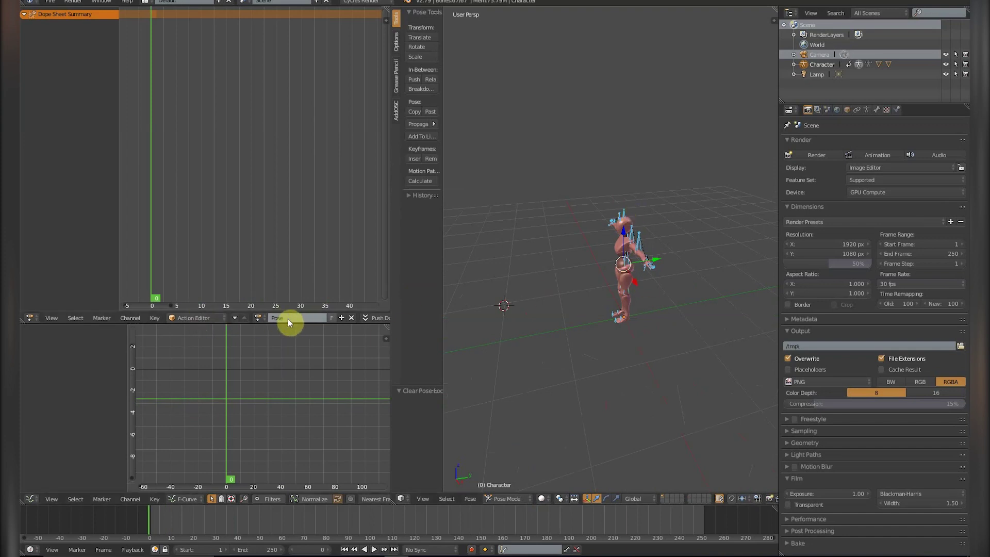
# - Preview the Jumping and Walk actions, then assign the empty Pose action
pyautogui.click(258, 321)
pyautogui.click(266, 332)
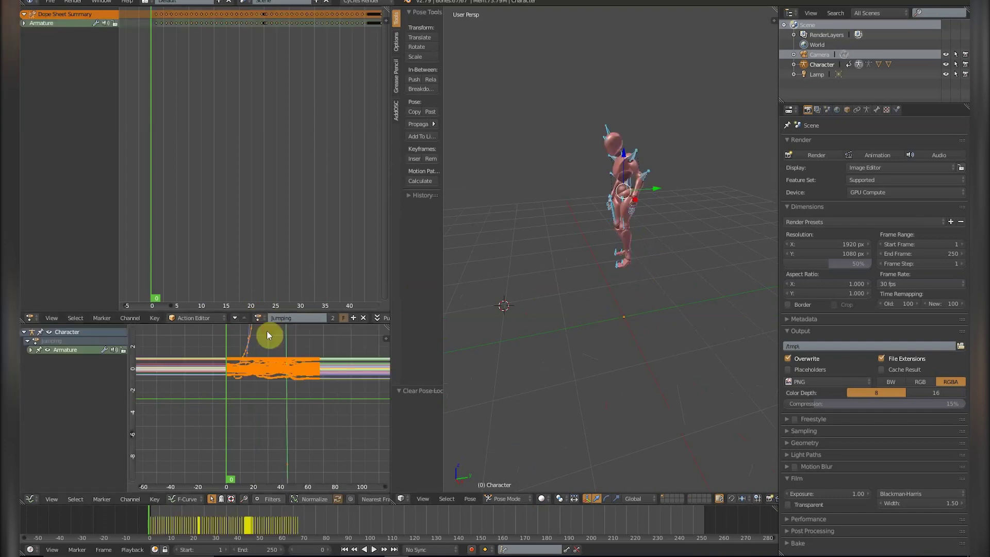
pyautogui.click(257, 318)
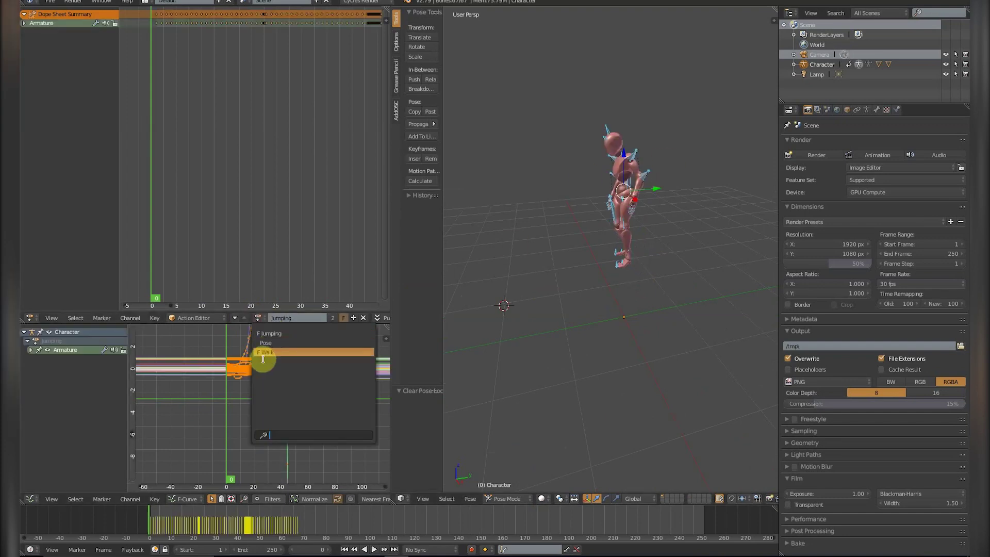
pyautogui.click(265, 352)
pyautogui.click(259, 319)
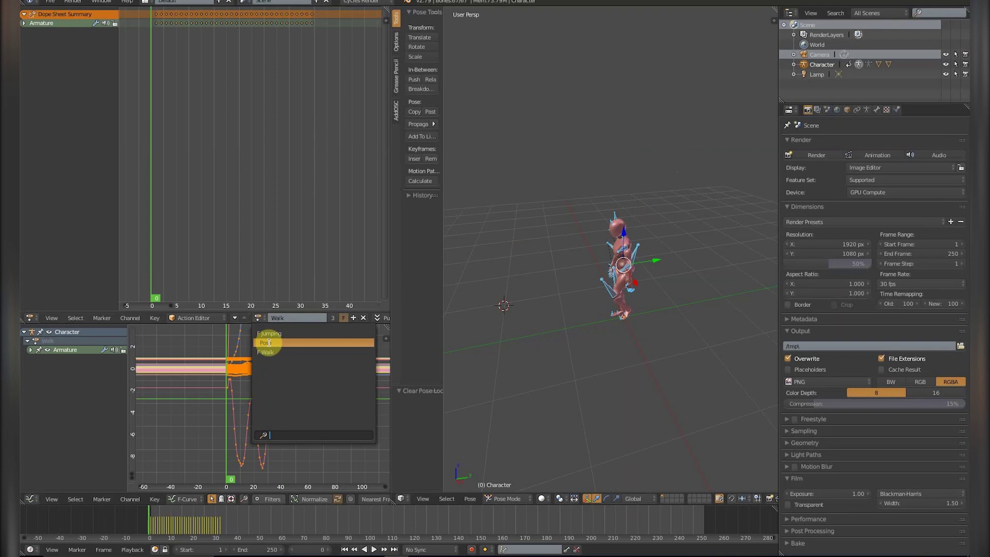
pyautogui.click(269, 343)
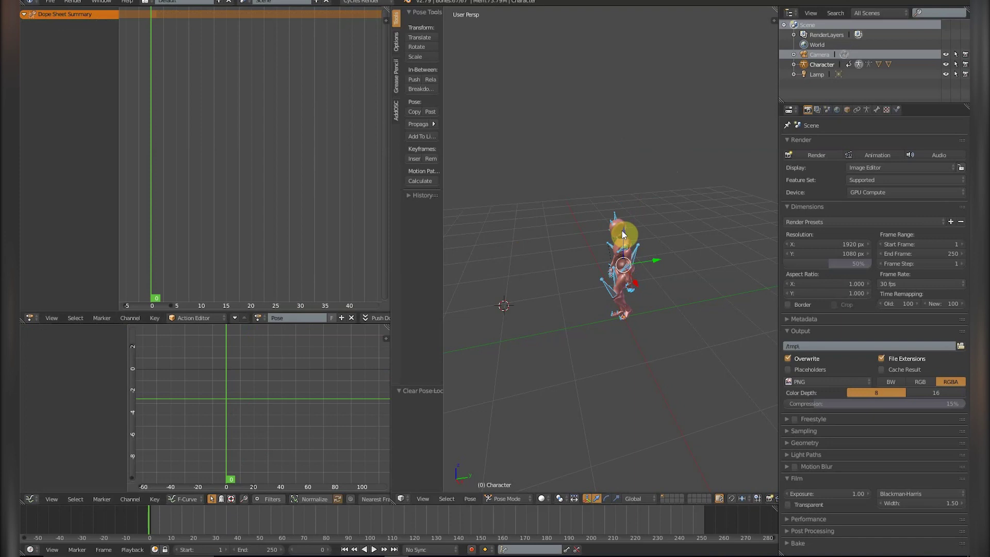
# - Clear the bones' rotation and location back to rest
pyautogui.moveTo(615, 279)
pyautogui.mouseDown(button='middle')
pyautogui.moveTo(629, 283)
pyautogui.moveTo(652, 268)
pyautogui.moveTo(620, 267)
pyautogui.mouseUp(button='middle')
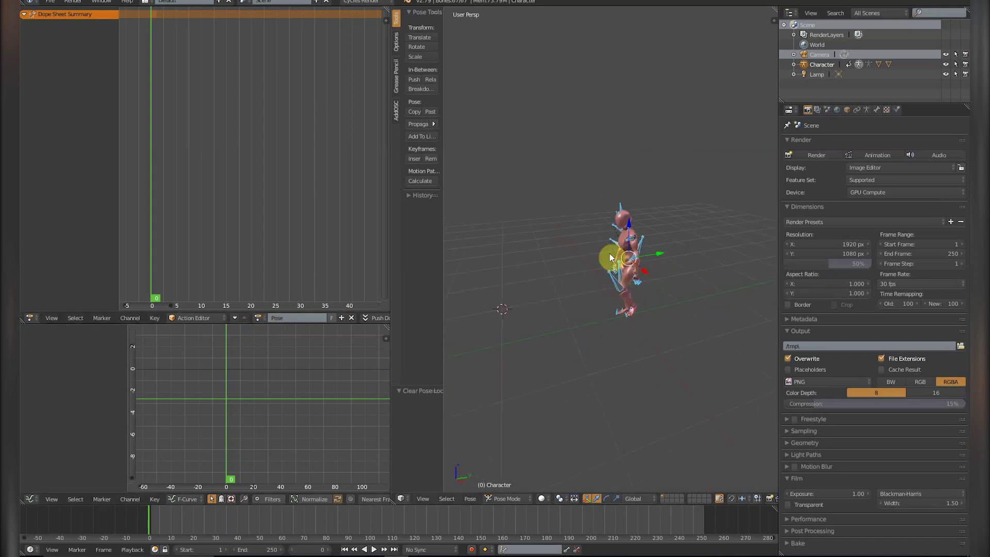
pyautogui.hotkey('alt', 'r')
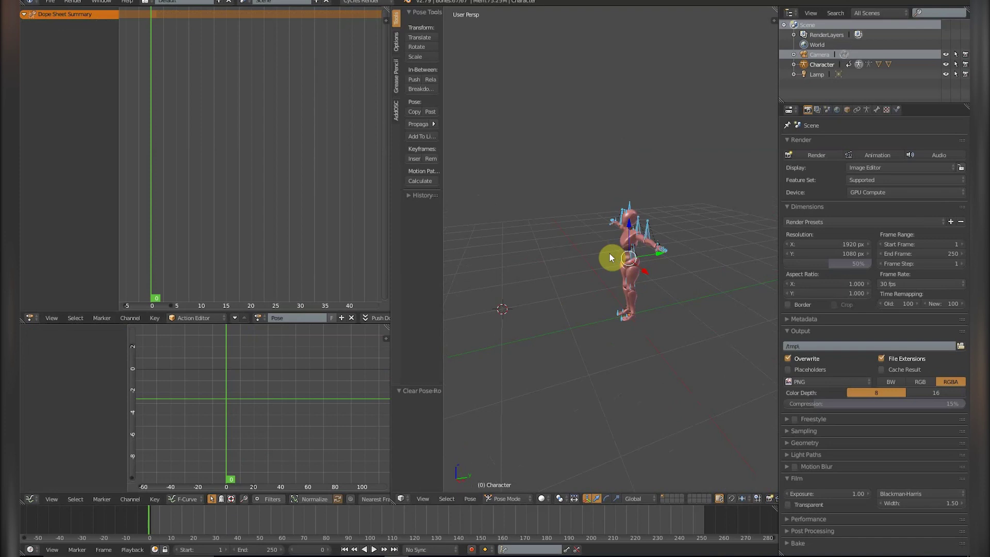
pyautogui.hotkey('alt', 'g')
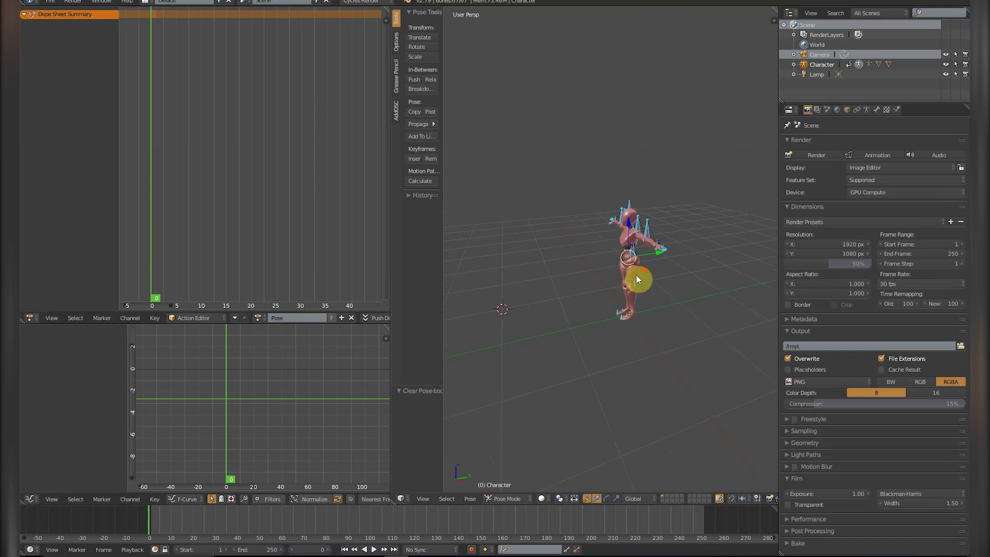
pyautogui.hotkey('ctrl', 'z')
# - Start an FBX (.fbx) export and uncheck Add Leaf Bones in the Armature options
pyautogui.click(50, 2)
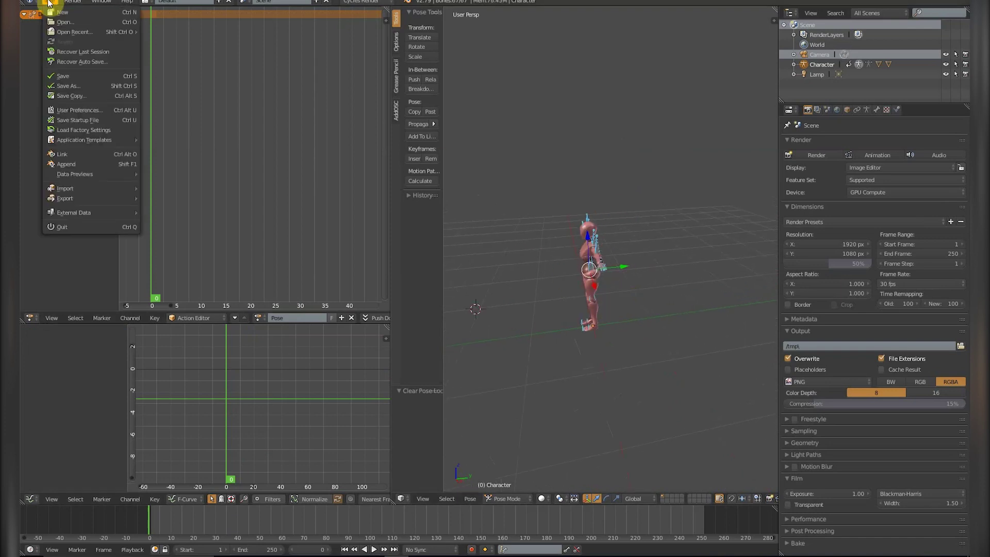
pyautogui.click(82, 197)
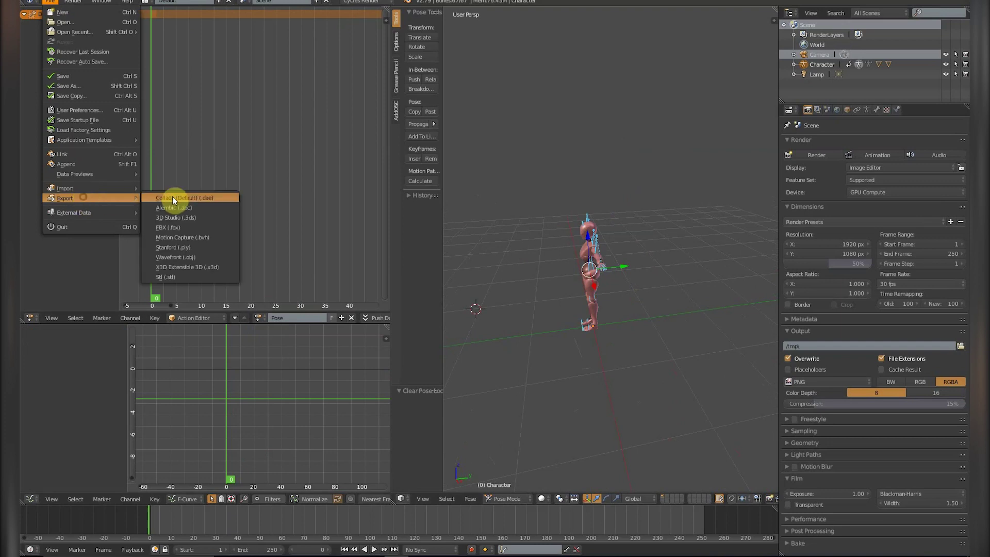
pyautogui.click(165, 227)
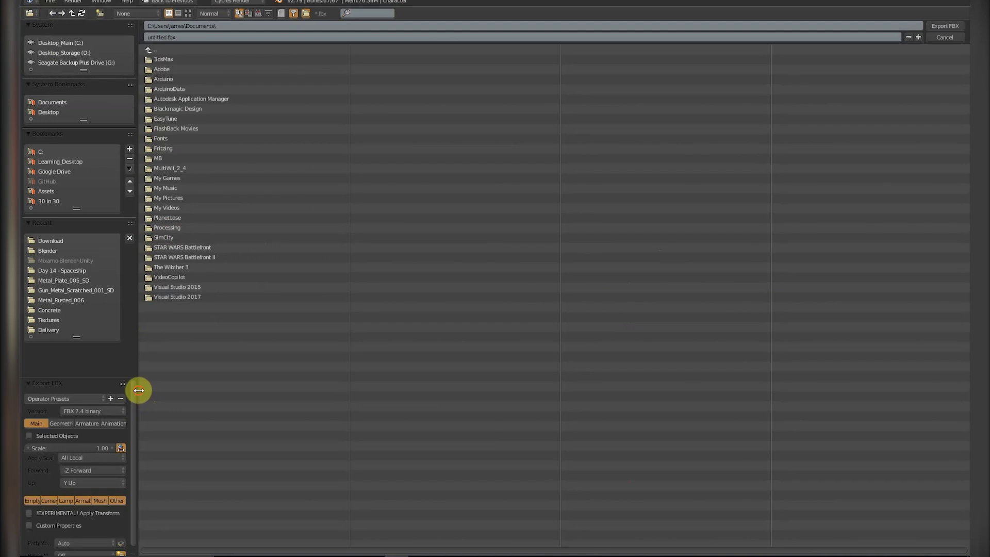
pyautogui.moveTo(137, 390); pyautogui.dragTo(399, 390)
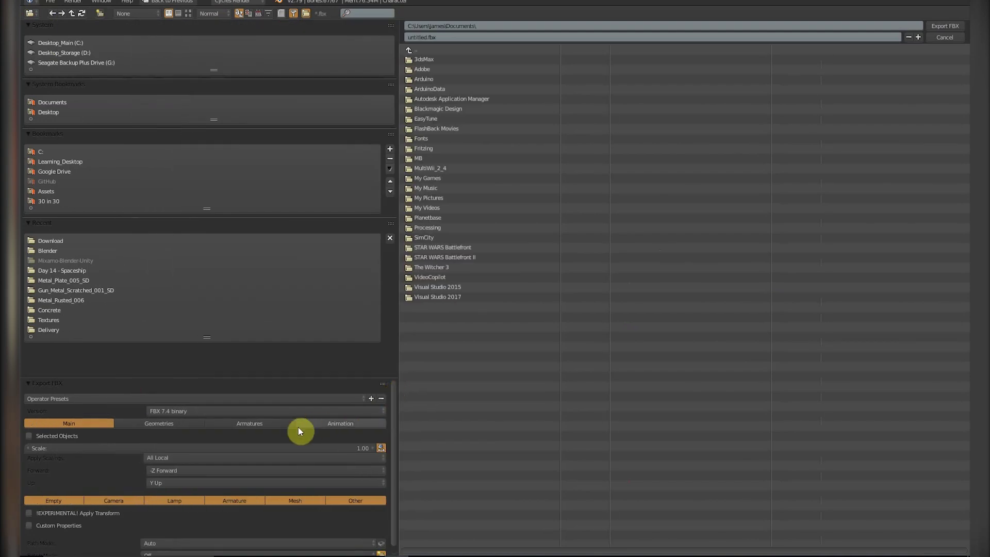
pyautogui.click(251, 423)
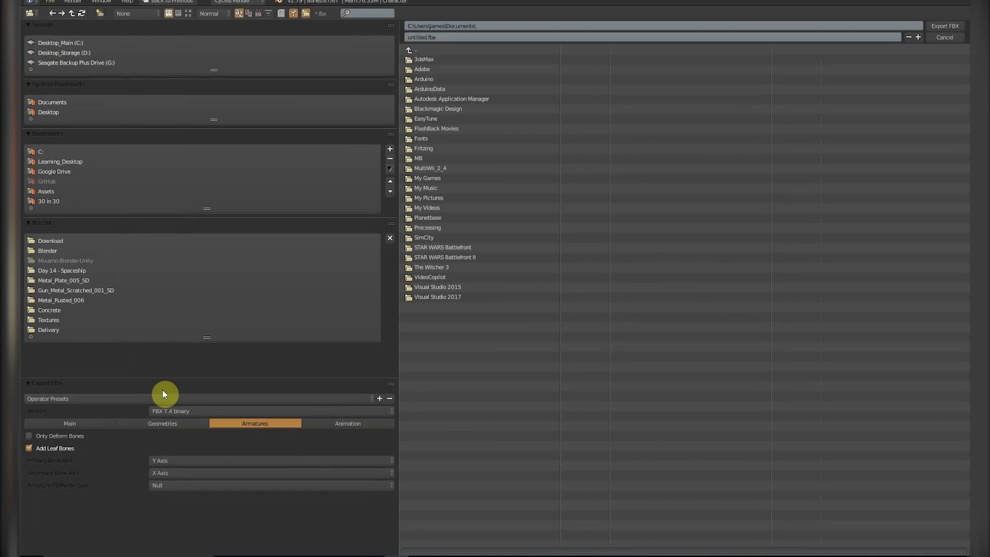
pyautogui.click(29, 447)
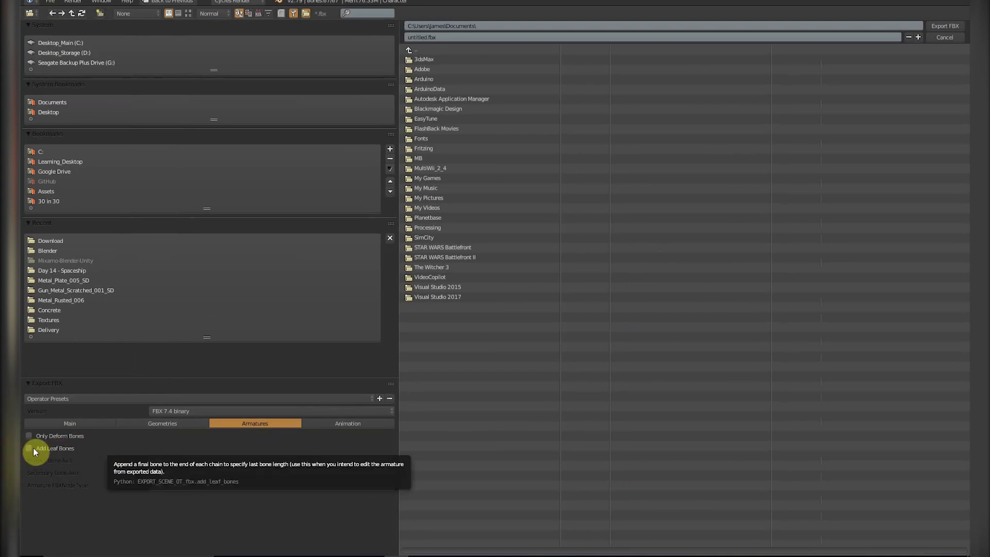
# - Browse to 30 in 30 > Day 15 - Mixamo > Mixamo-Blender > Assets > Blender
pyautogui.moveTo(397, 377); pyautogui.dragTo(349, 375)
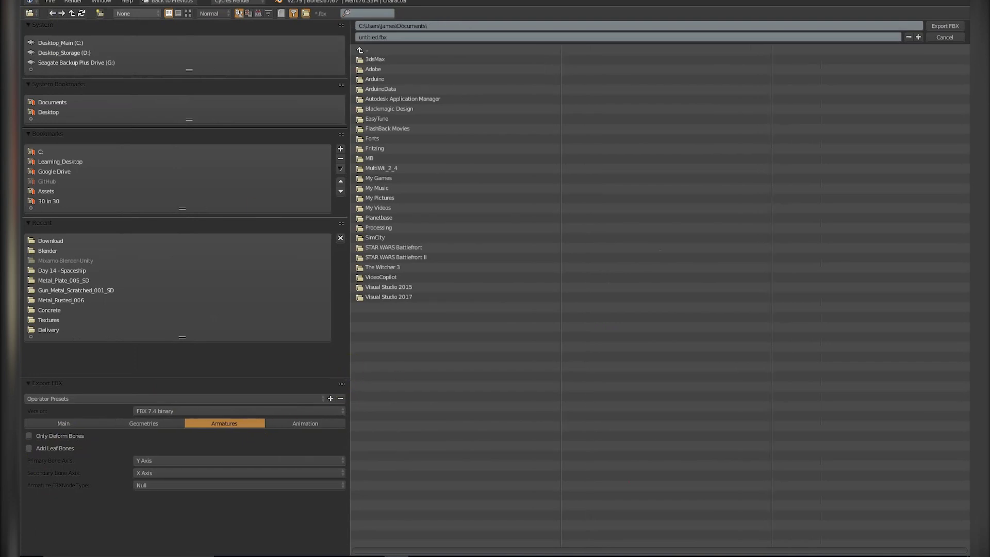
pyautogui.click(52, 201)
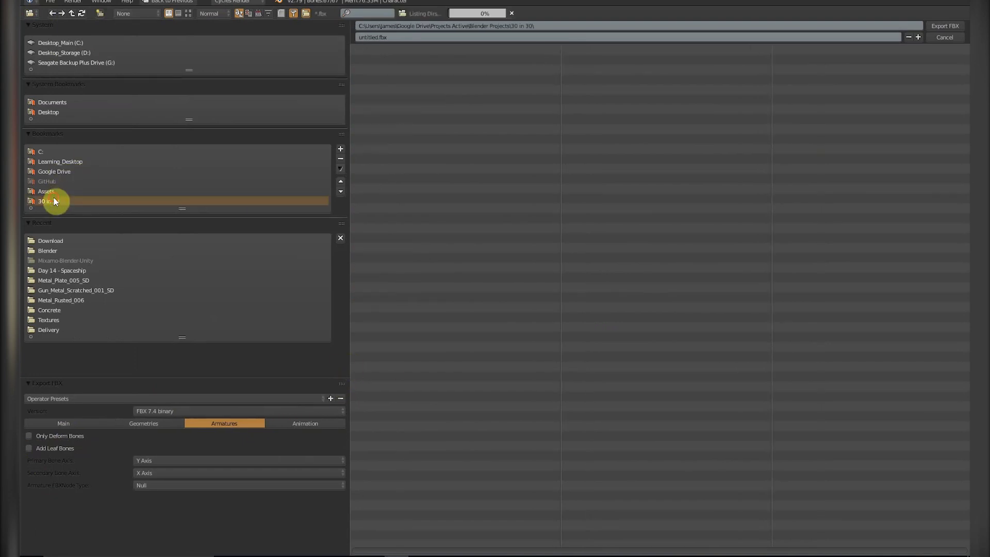
pyautogui.click(400, 198)
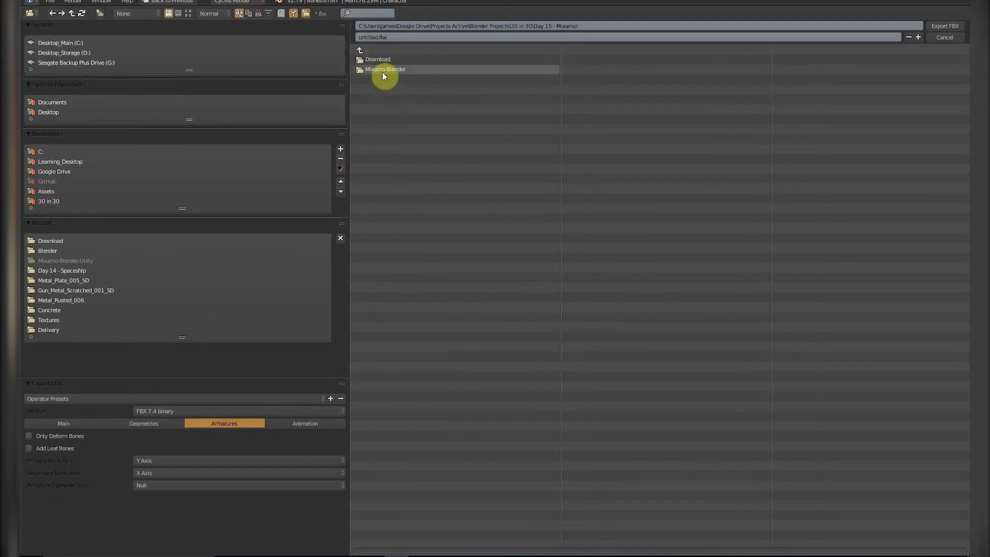
pyautogui.click(388, 69)
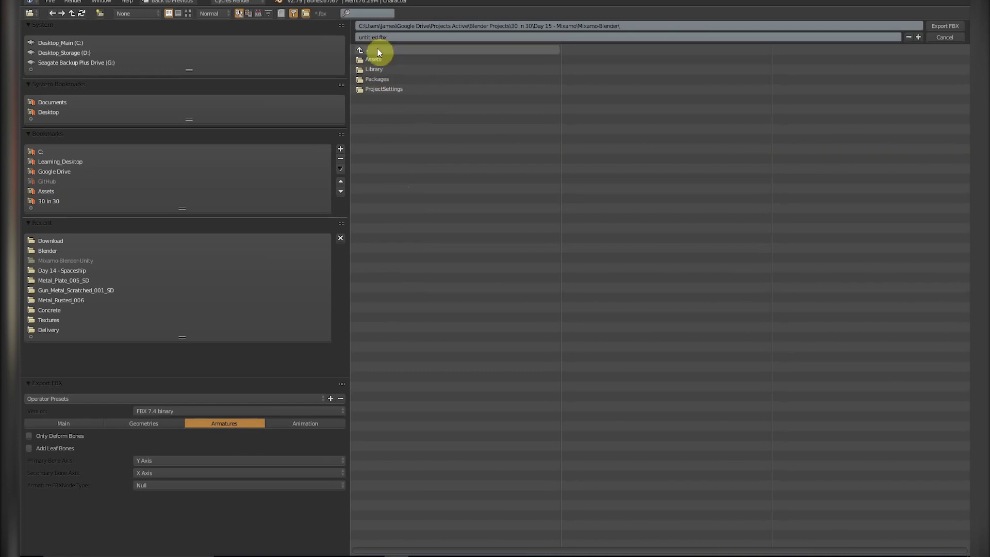
pyautogui.click(397, 59)
pyautogui.click(405, 60)
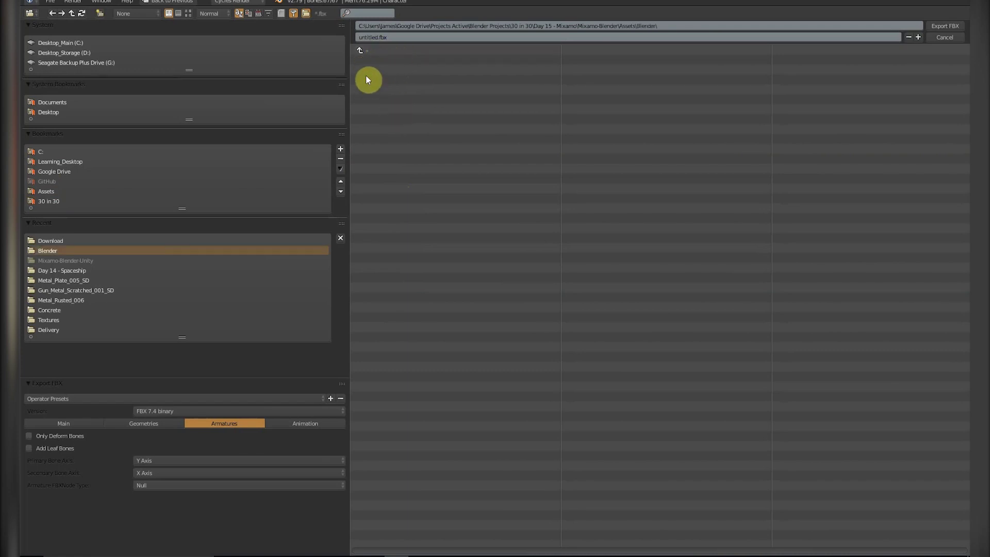
# - Name the file Mixamo.fbx and export it
pyautogui.click(372, 38)
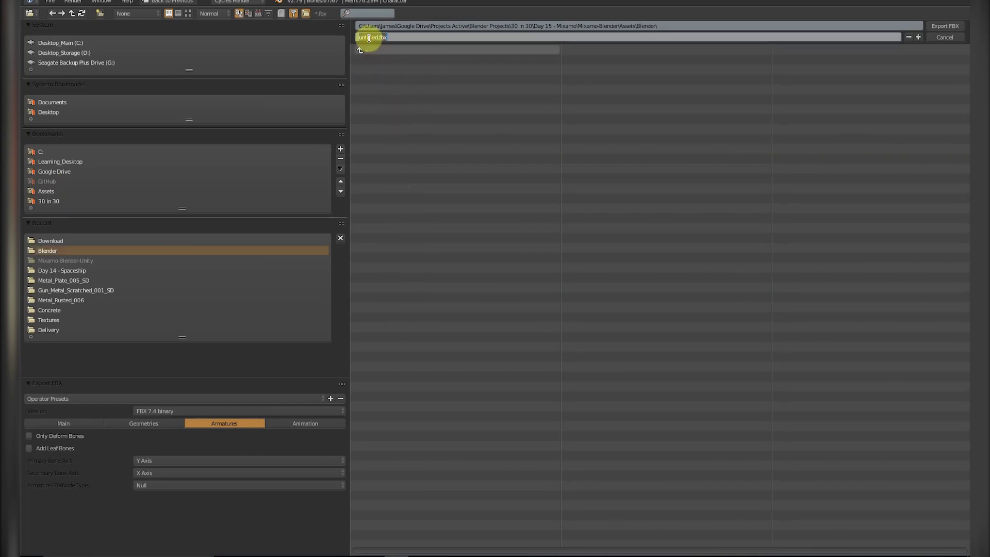
pyautogui.write('Mixamo')
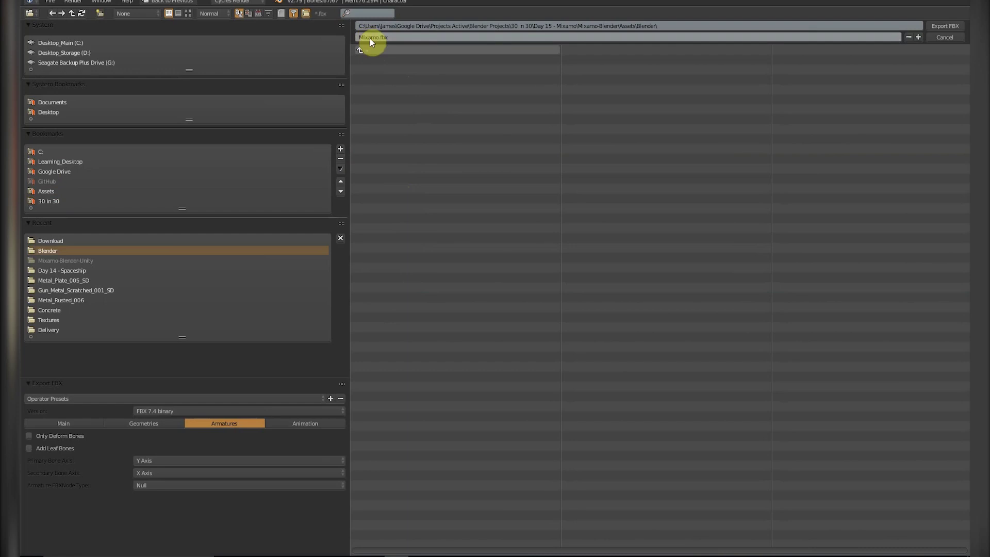
pyautogui.press('Return')
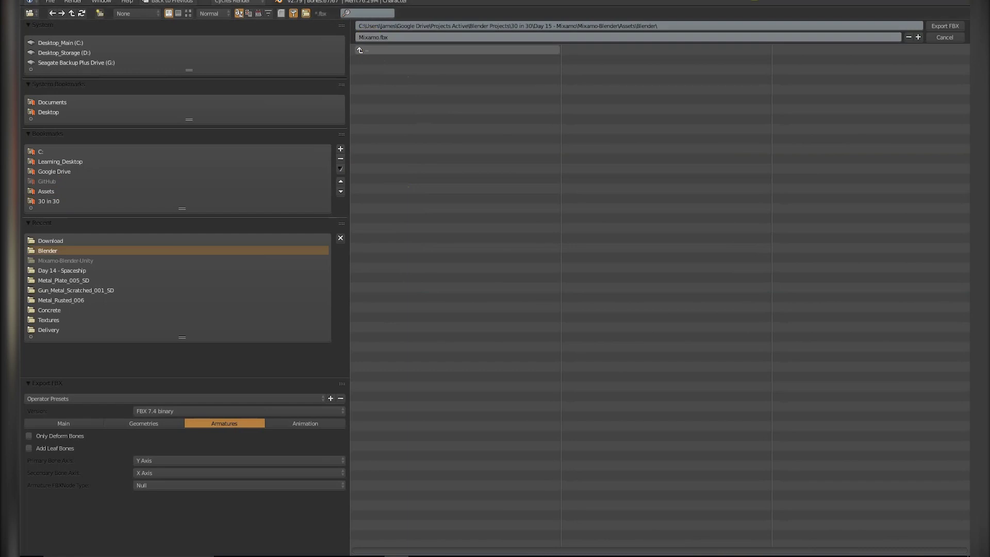
pyautogui.click(950, 26)
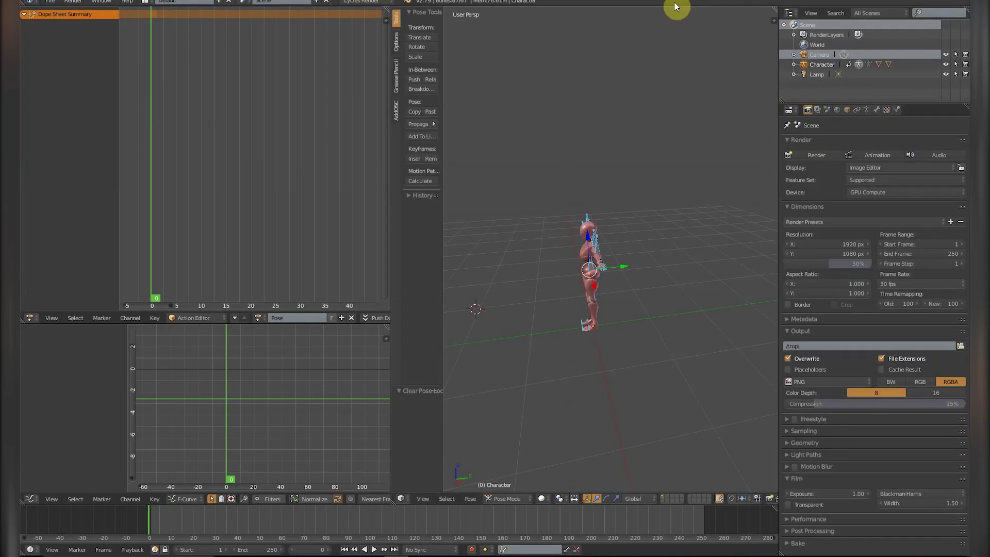
# - Switch from Blender to Unity Hub and open the Mixamo-Blender project
pyautogui.moveTo(558, 243); pyautogui.dragTo(568, 254, button='middle')
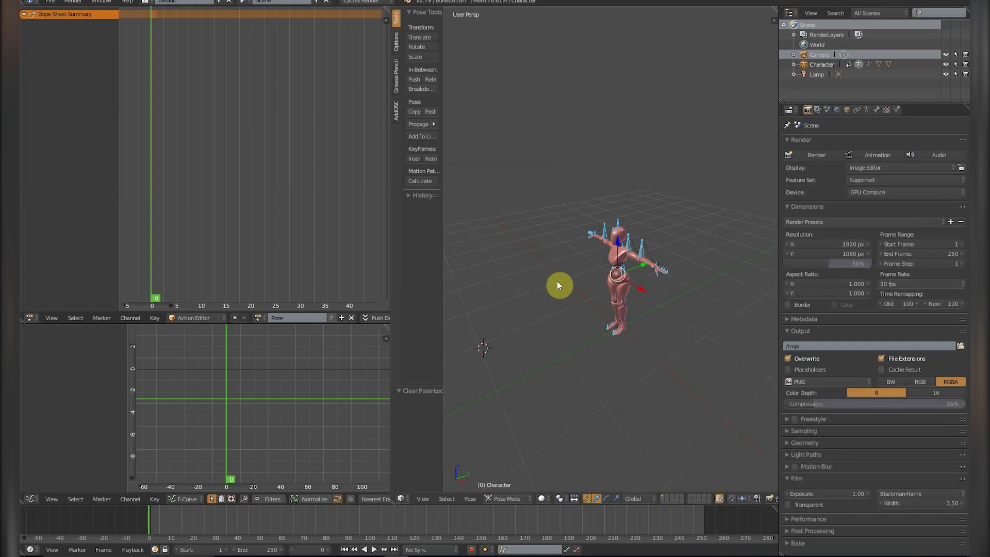
pyautogui.hotkey('alt', 'Tab')
pyautogui.press('super')
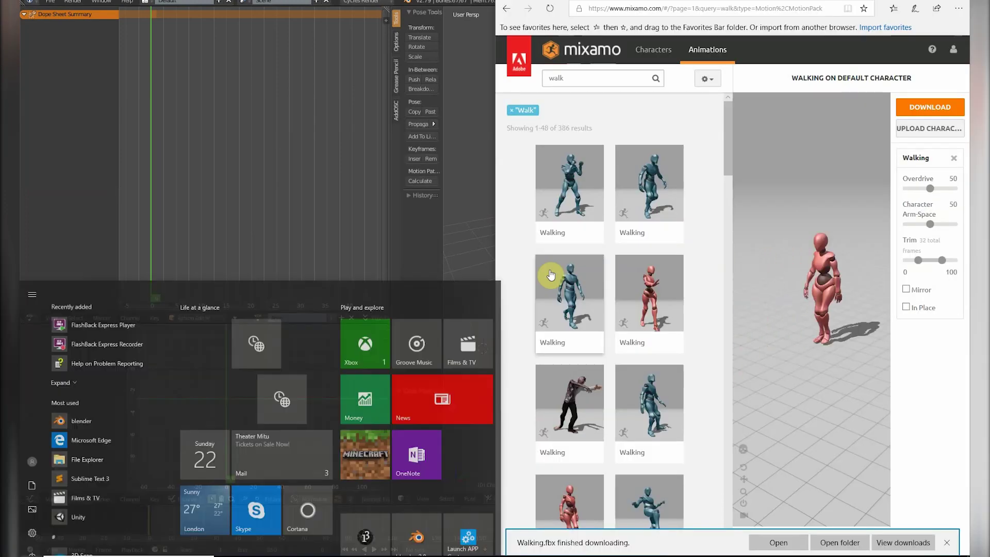
pyautogui.press('Escape')
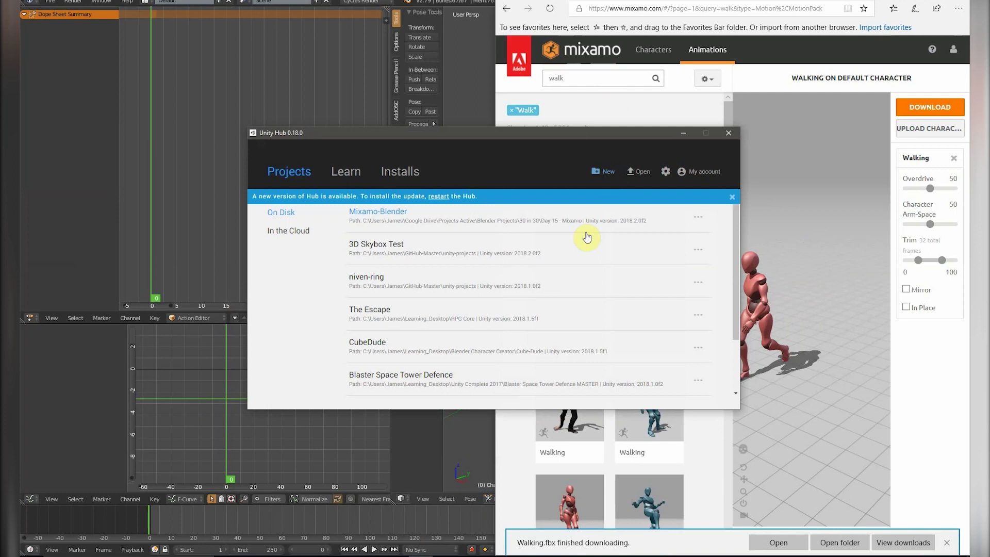
pyautogui.click(395, 215)
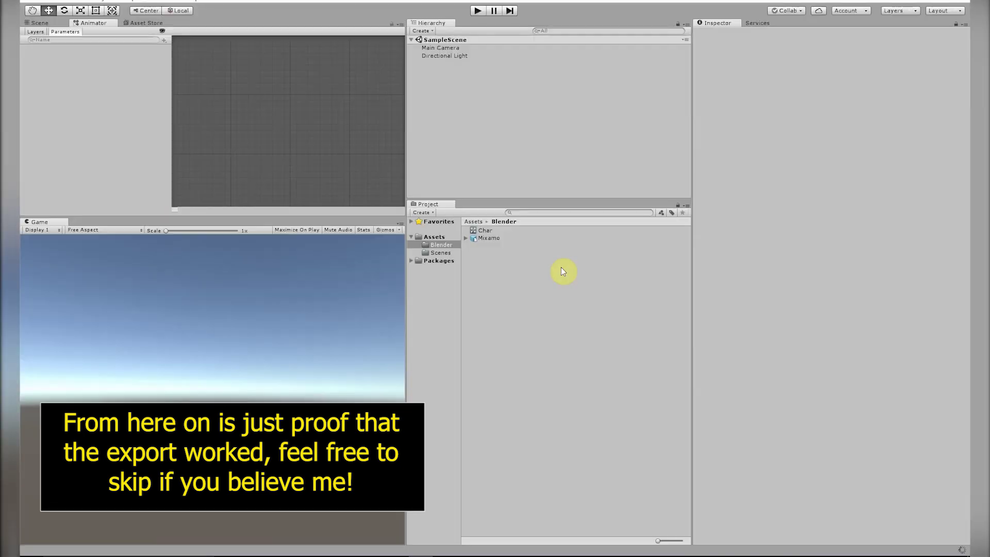
# - Delete the old Char animator controller from the Blender folder
pyautogui.click(482, 239)
pyautogui.click(485, 232)
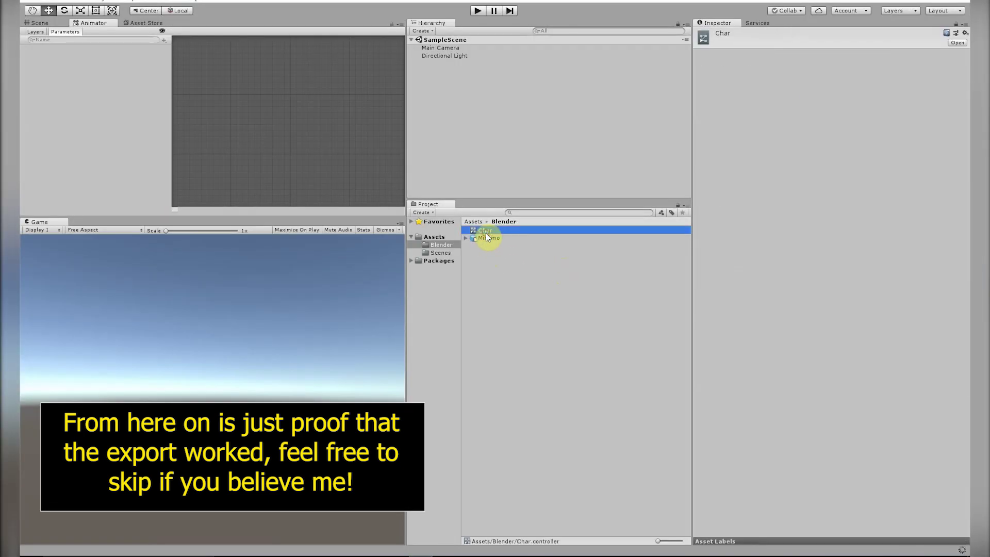
pyautogui.press('Delete')
pyautogui.click(522, 288)
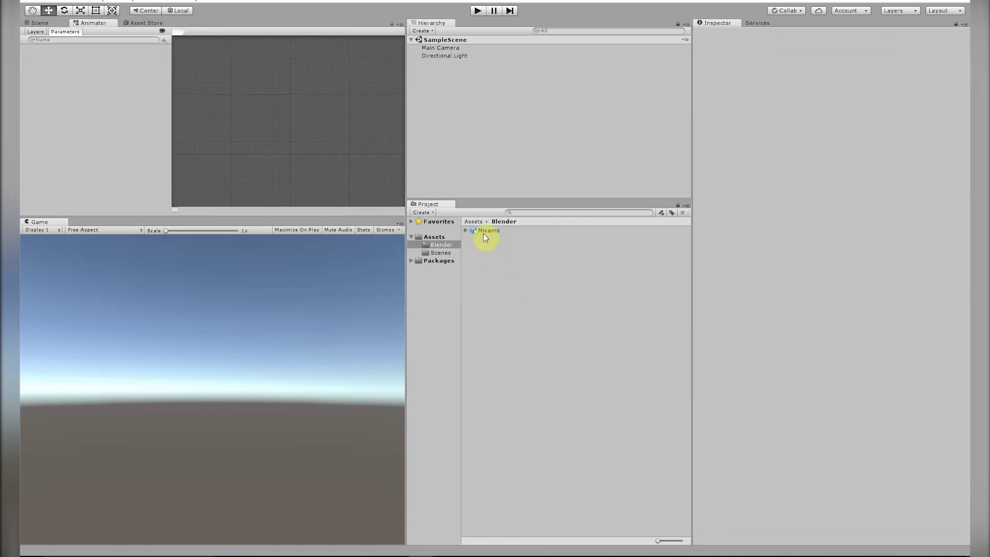
# - Review the Mixamo asset's Model, Rig, Animation and Materials import settings
pyautogui.click(482, 231)
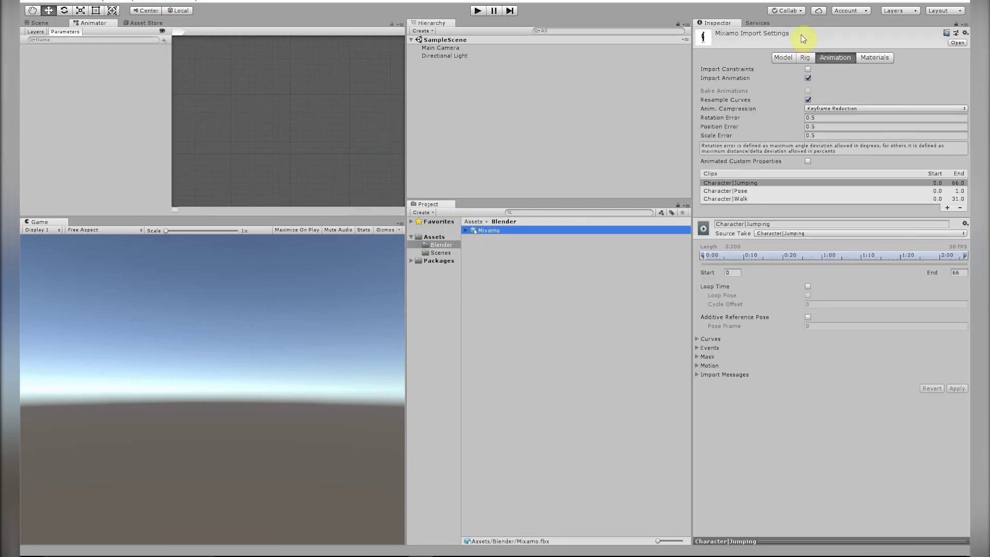
pyautogui.click(782, 58)
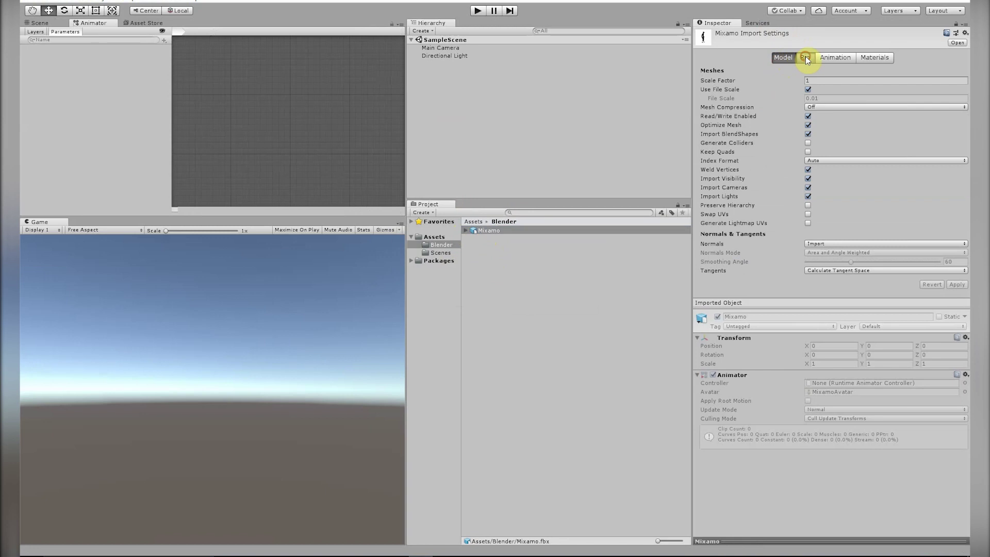
pyautogui.click(805, 57)
pyautogui.click(833, 58)
pyautogui.click(878, 58)
pyautogui.click(850, 59)
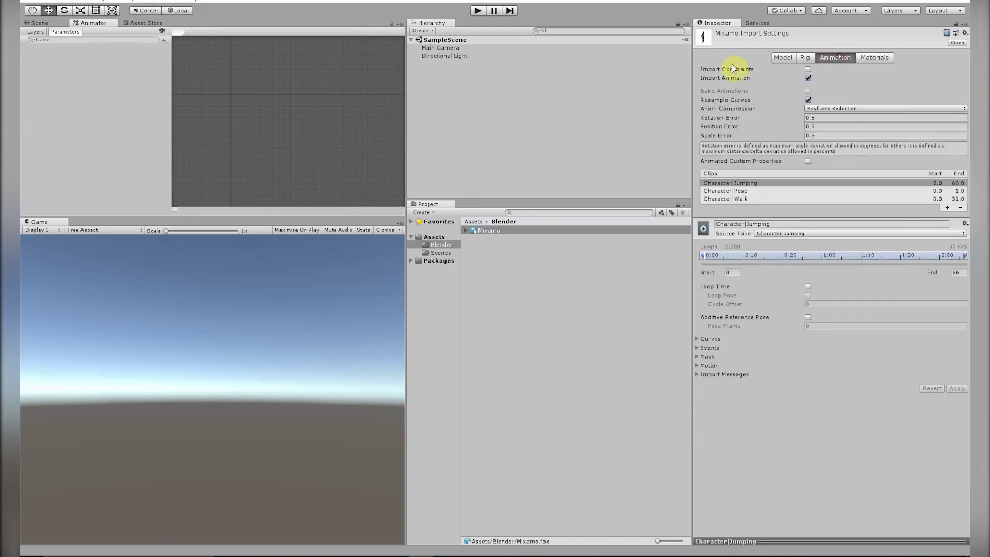
pyautogui.click(471, 230)
pyautogui.click(483, 243)
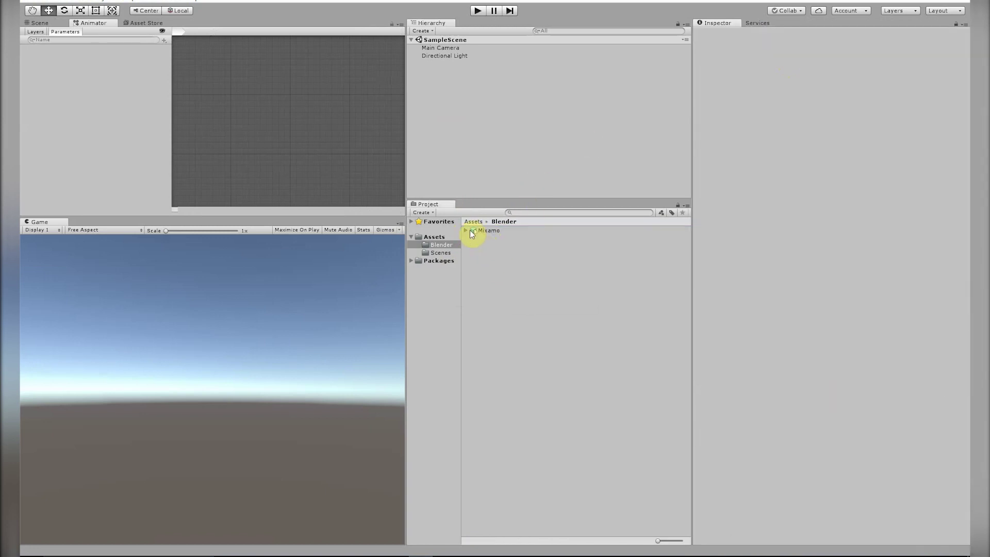
pyautogui.click(470, 230)
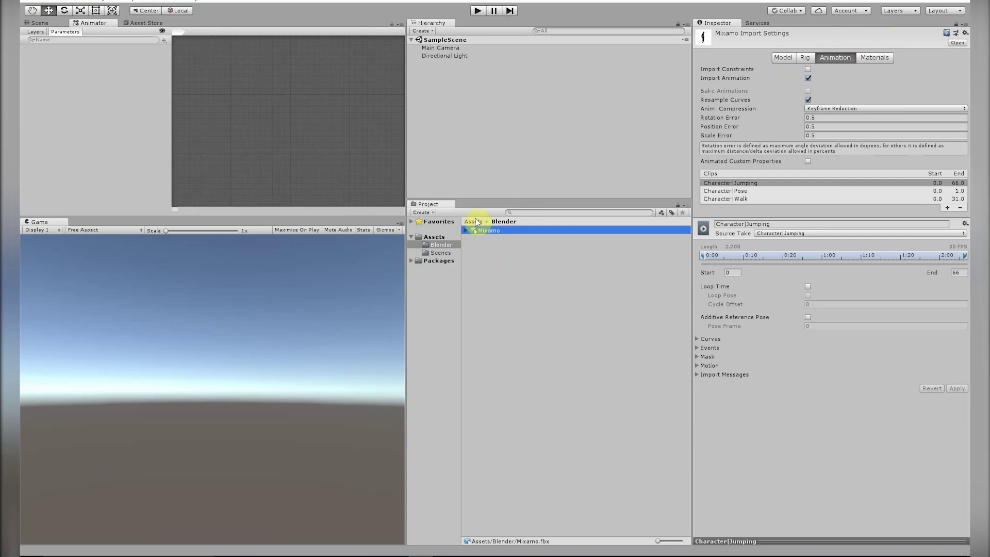
# - Inspect the Jumping, Pose and Walk clips, then drag the Mixamo model into the Hierarchy
pyautogui.click(467, 230)
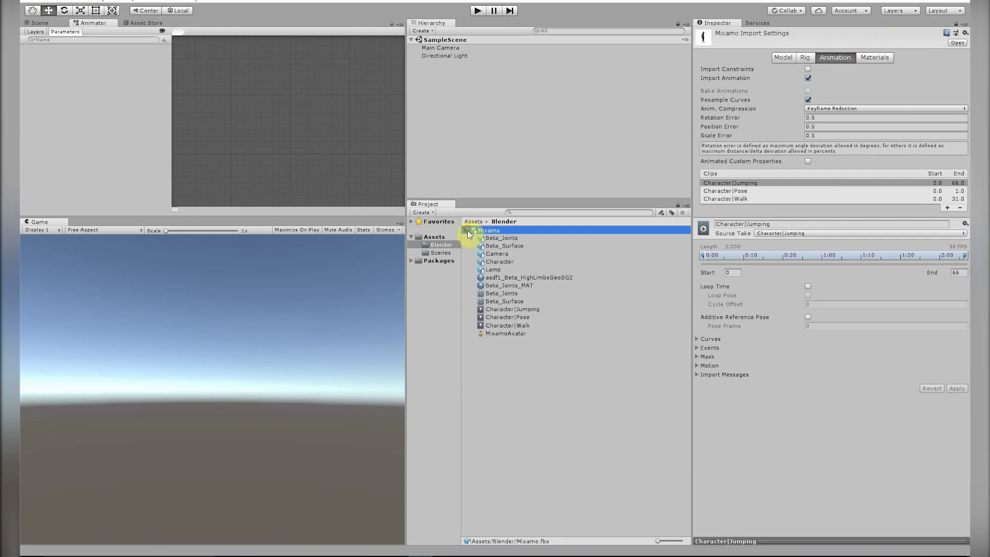
pyautogui.click(505, 302)
pyautogui.click(505, 309)
pyautogui.click(507, 317)
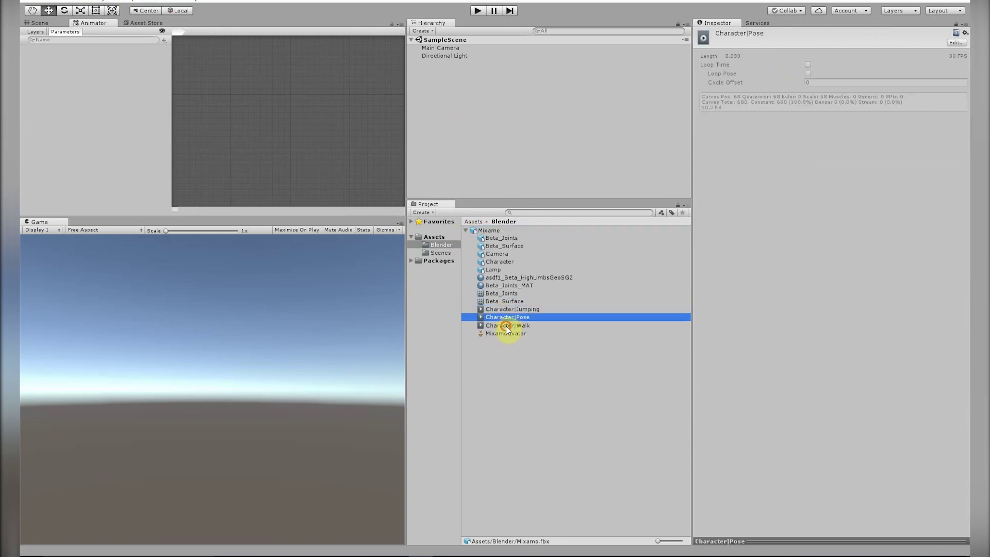
pyautogui.click(506, 326)
pyautogui.click(493, 308)
pyautogui.click(490, 318)
pyautogui.click(509, 310)
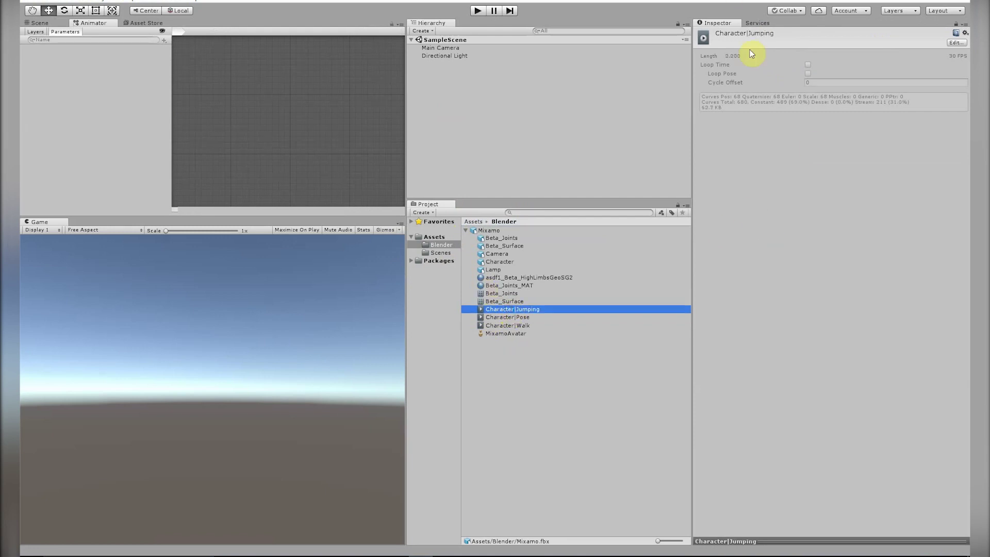
pyautogui.click(743, 98)
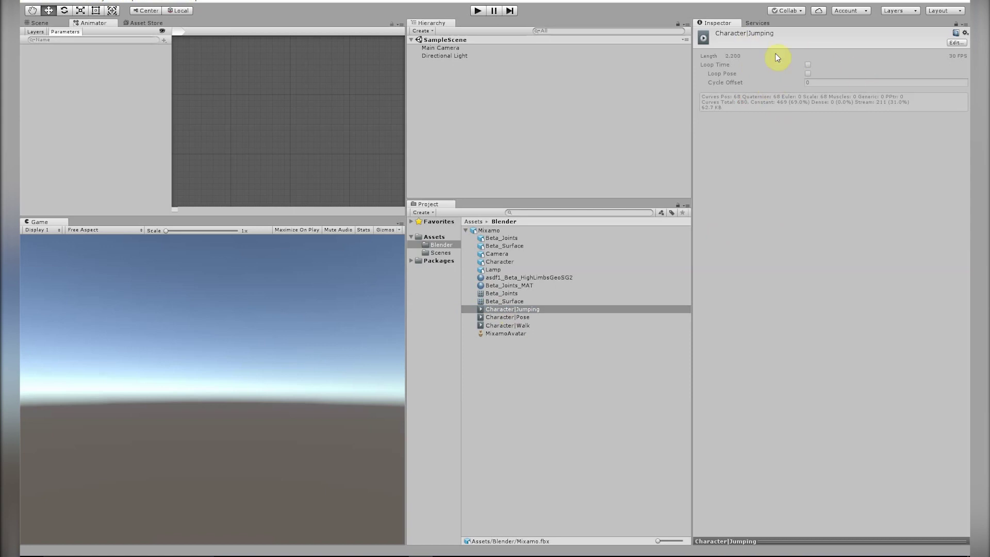
pyautogui.click(509, 318)
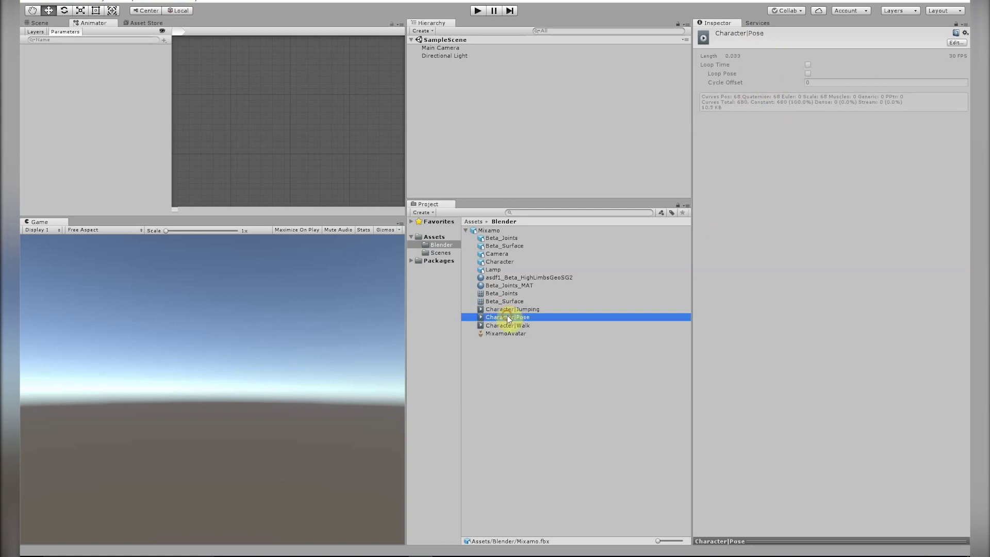
pyautogui.click(509, 326)
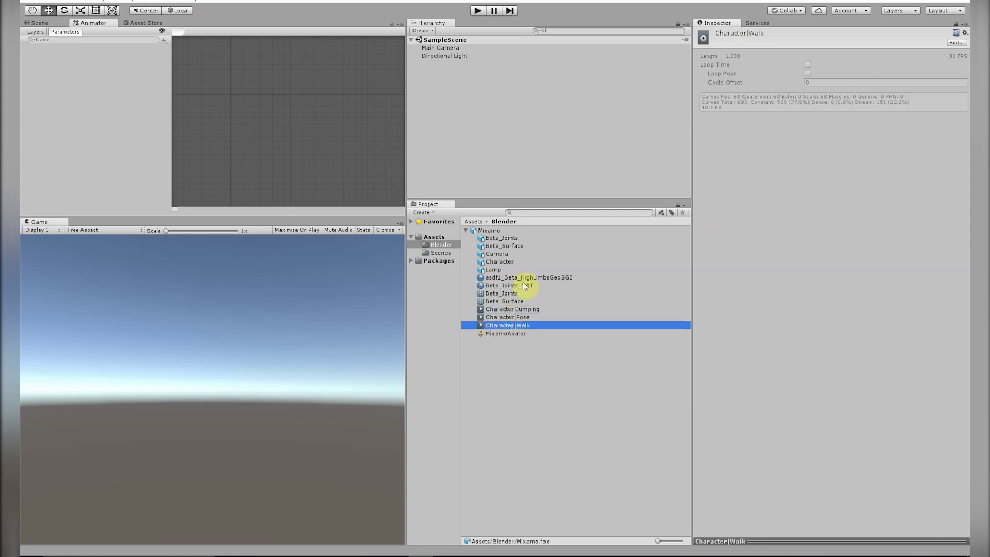
pyautogui.click(488, 230)
pyautogui.moveTo(494, 228); pyautogui.dragTo(503, 149)
# - Create a new Animator Controller named Character in the Blender folder
pyautogui.click(505, 379)
pyautogui.rightClick(505, 379)
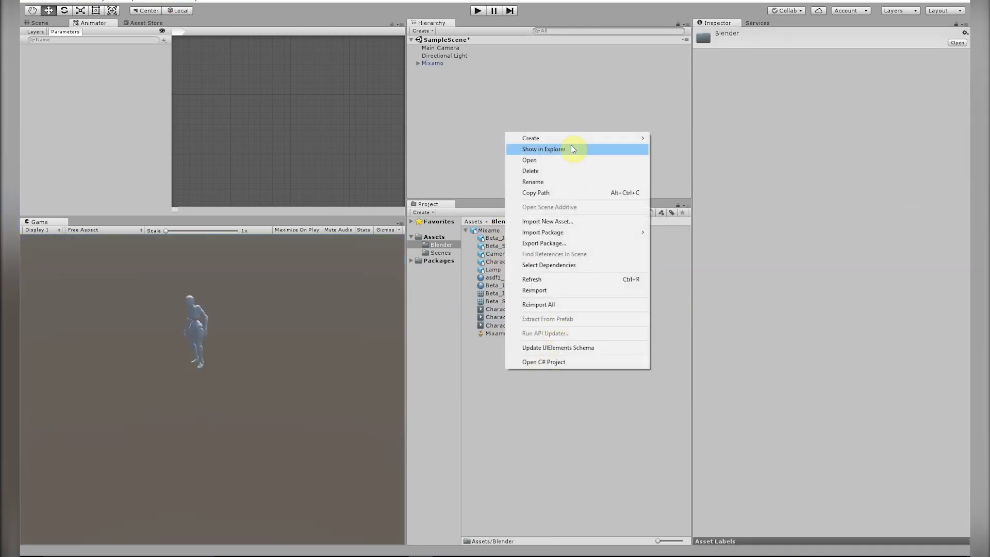
pyautogui.moveTo(570, 136)
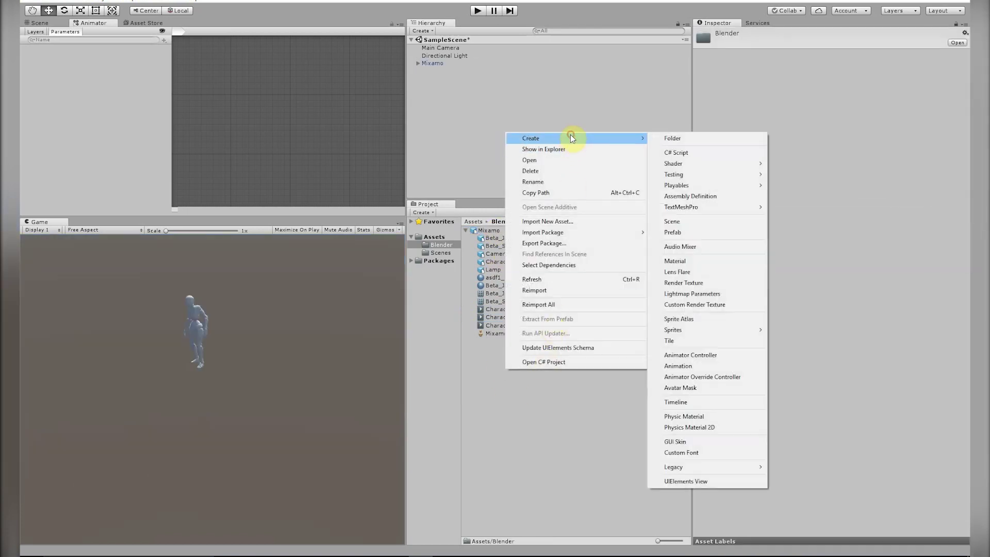
pyautogui.click(691, 355)
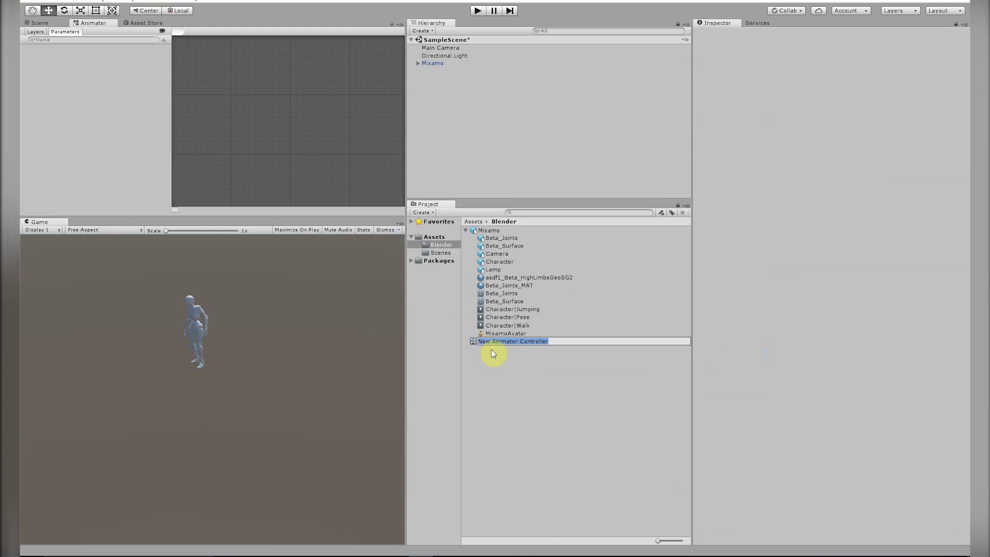
pyautogui.write('Character')
pyautogui.press('Return')
# - Add an empty state named Walk with the Character|Walk clip as its Motion
pyautogui.scroll(3, 221, 126)
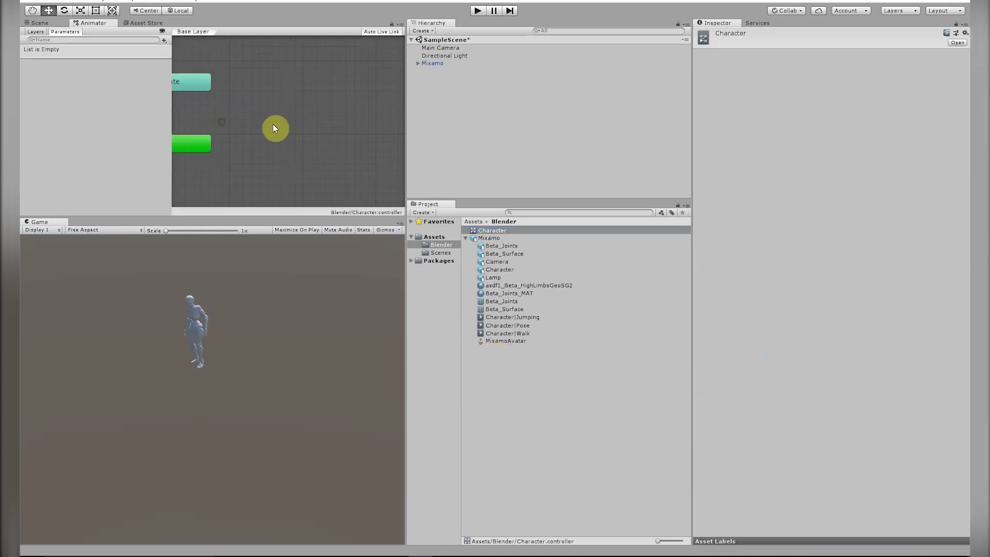
pyautogui.rightClick(274, 148)
pyautogui.moveTo(294, 153)
pyautogui.click(399, 154)
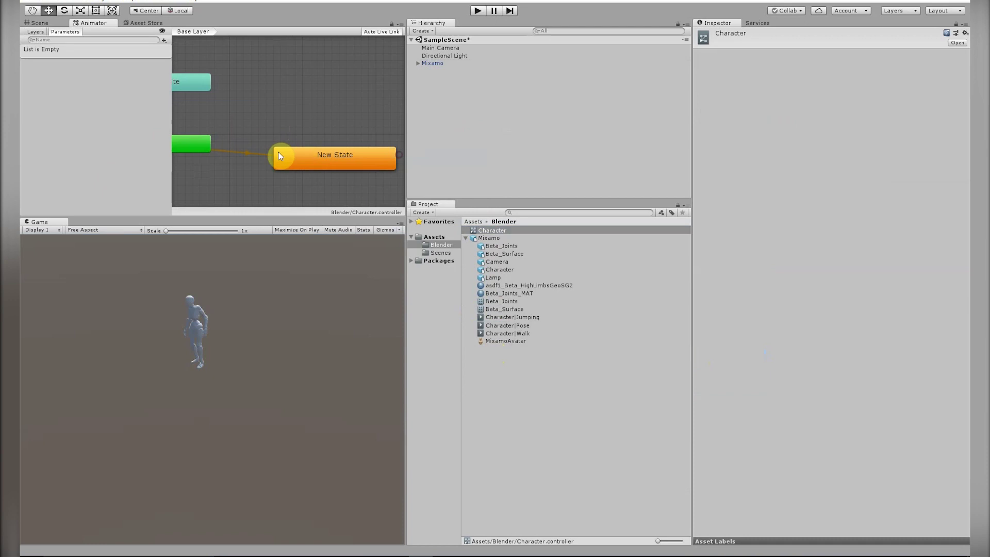
pyautogui.click(788, 34)
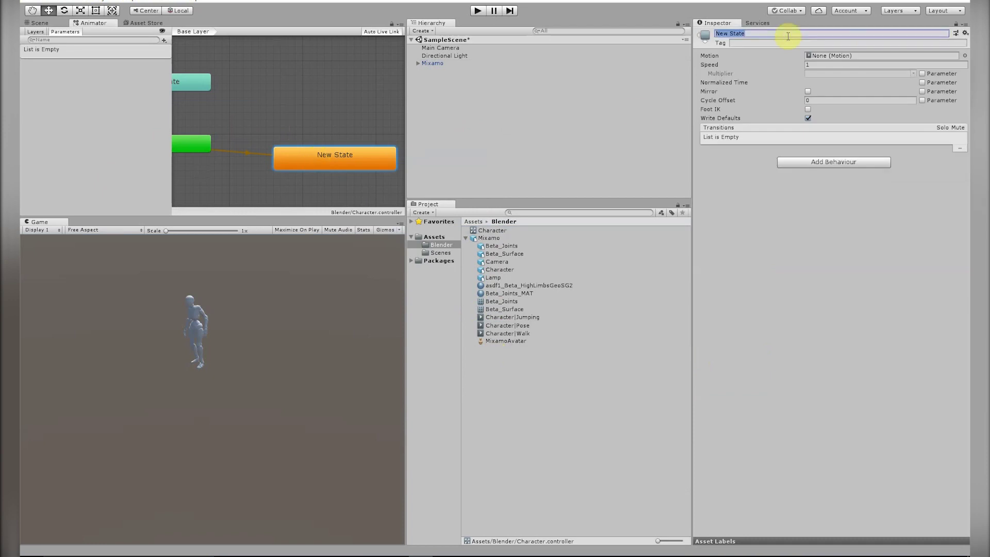
pyautogui.write('Walk')
pyautogui.press('Return')
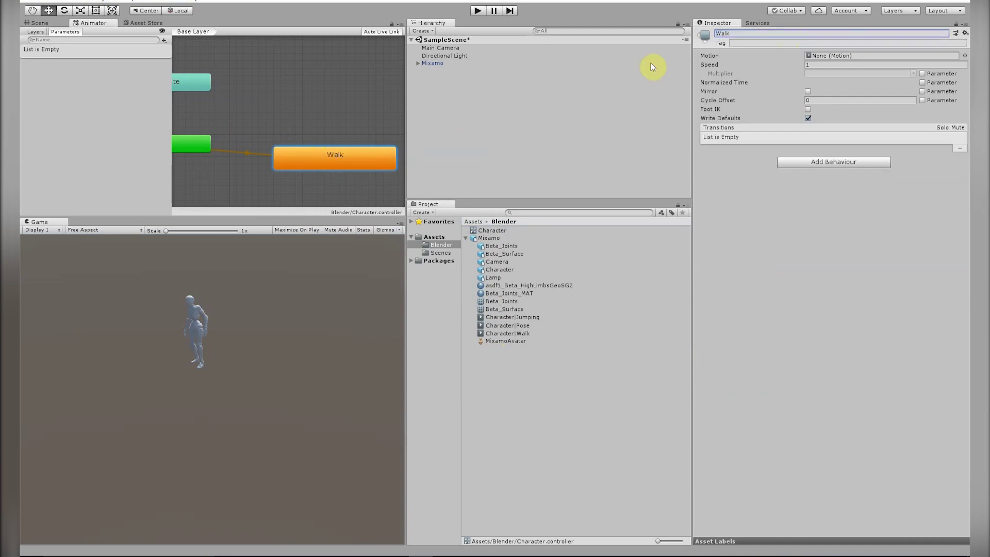
pyautogui.click(965, 55)
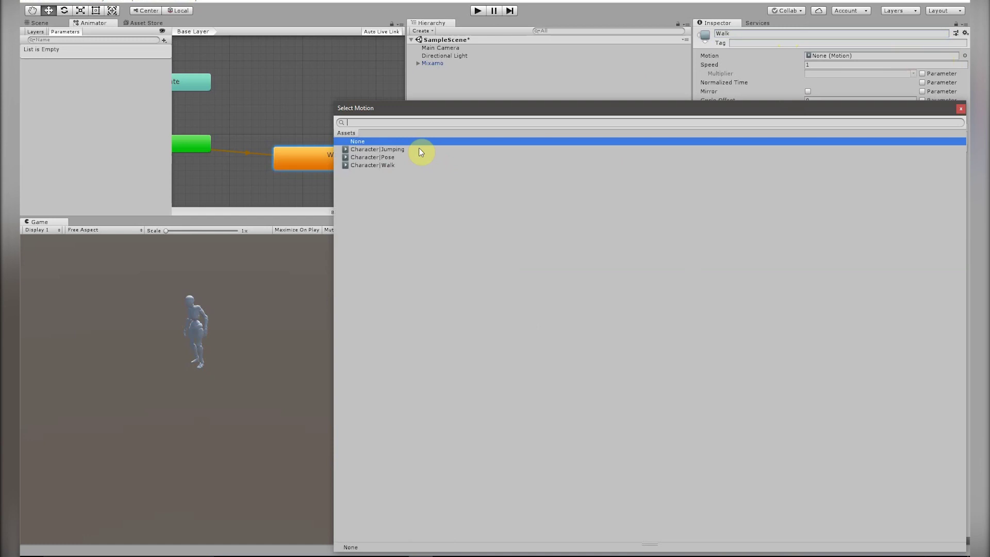
pyautogui.click(388, 165)
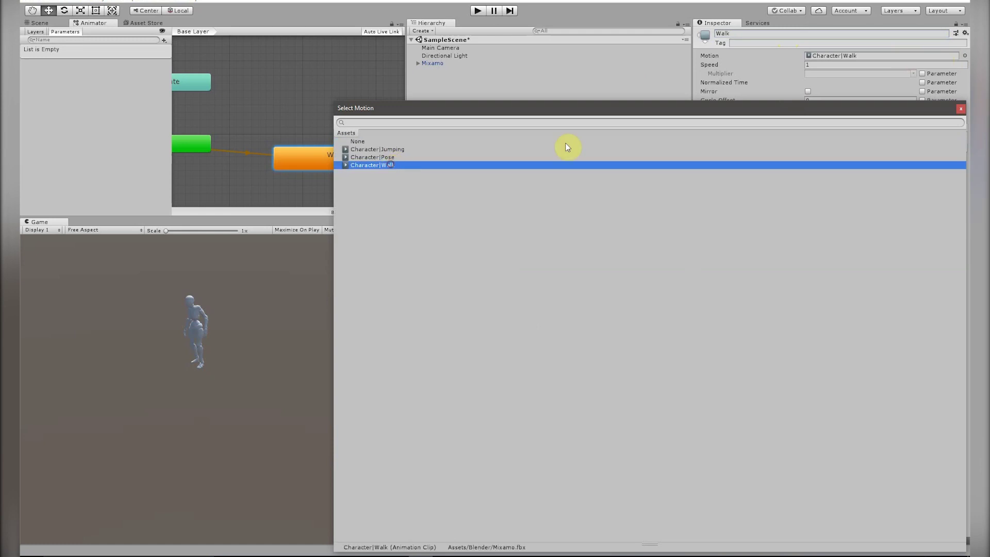
pyautogui.click(961, 109)
# - Add a Jump state beside Walk using the Character|Jumping clip
pyautogui.scroll(-3, 333, 149)
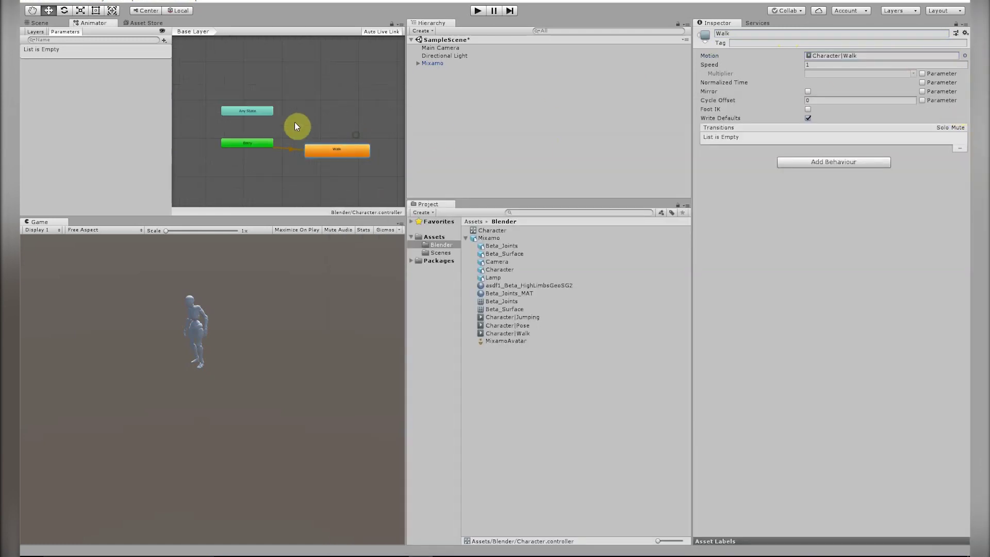
pyautogui.rightClick(342, 141)
pyautogui.moveTo(374, 145)
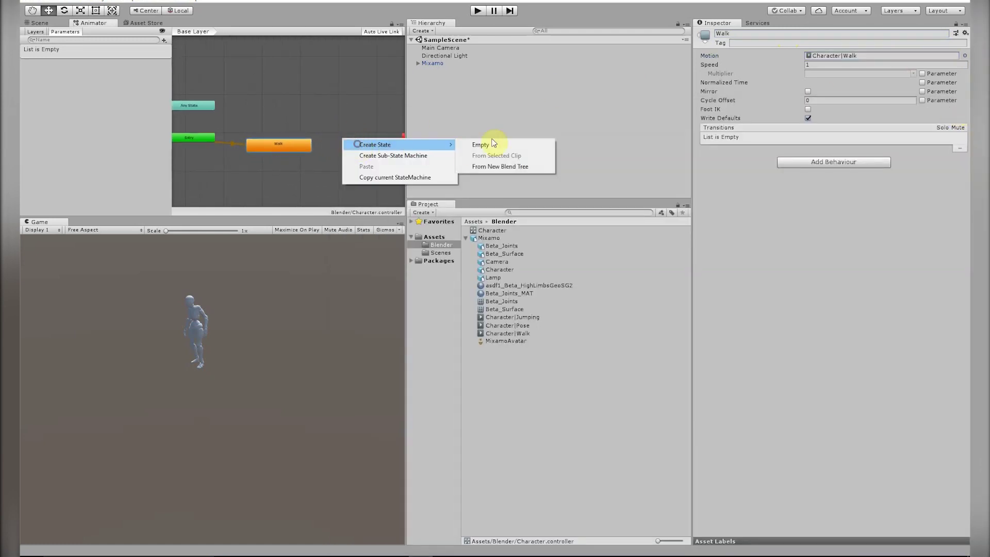
pyautogui.click(497, 142)
pyautogui.moveTo(370, 141); pyautogui.dragTo(350, 153)
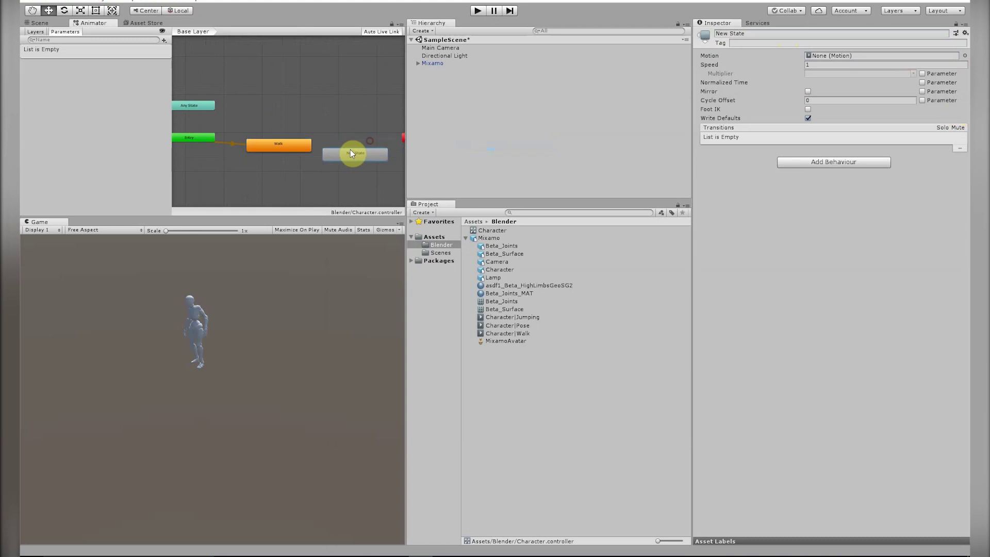
pyautogui.click(748, 33)
pyautogui.write('Jump')
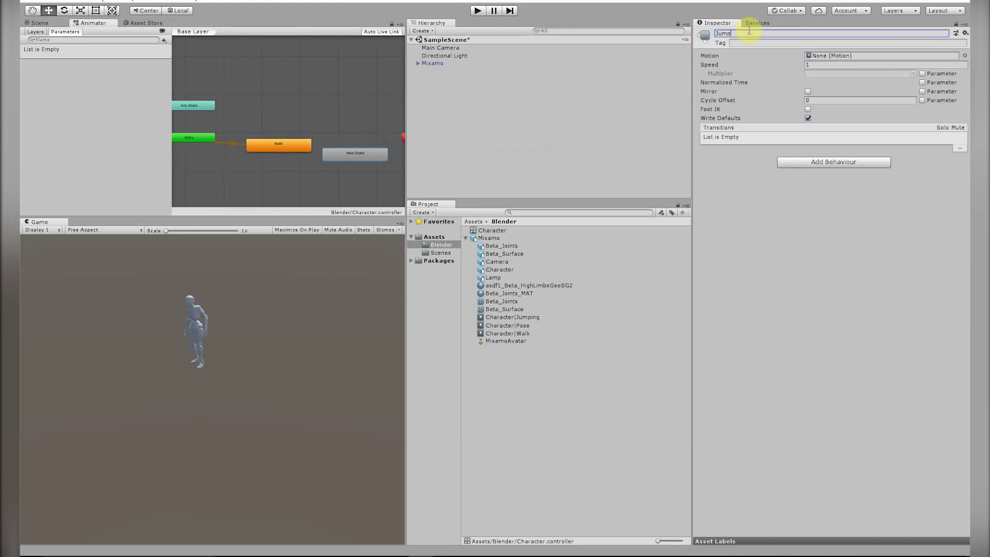
pyautogui.click(965, 55)
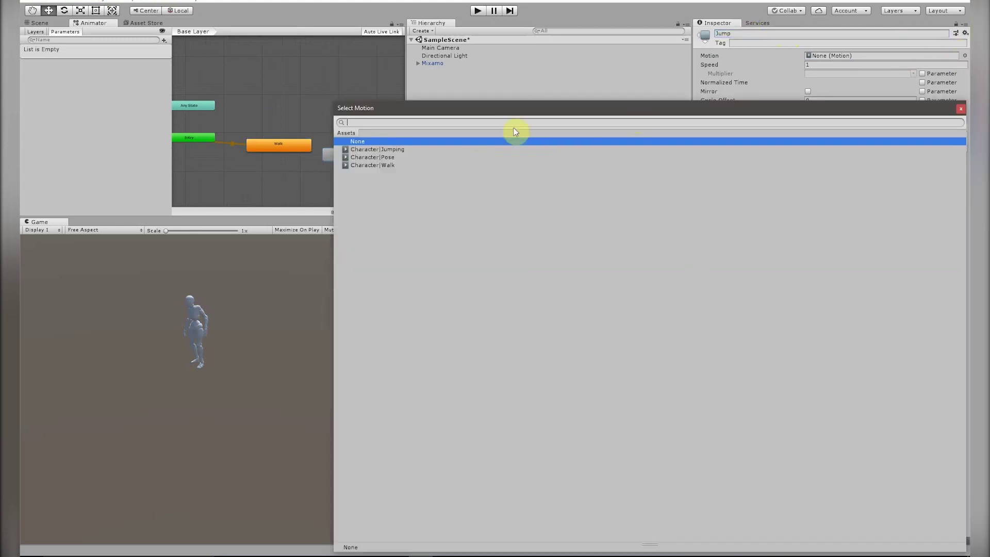
pyautogui.doubleClick(400, 149)
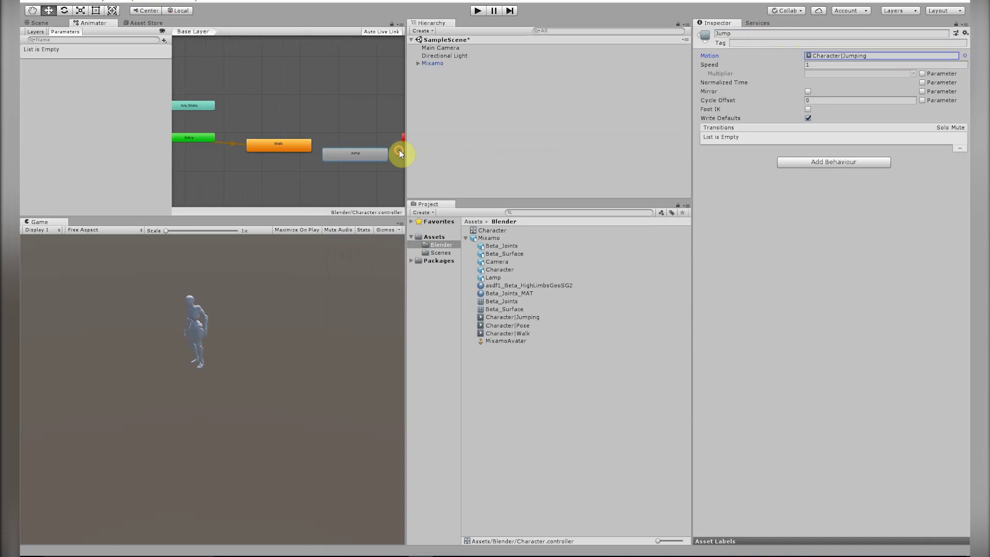
# - Make a transition from Walk to Jump
pyautogui.rightClick(299, 144)
pyautogui.click(322, 149)
pyautogui.click(339, 156)
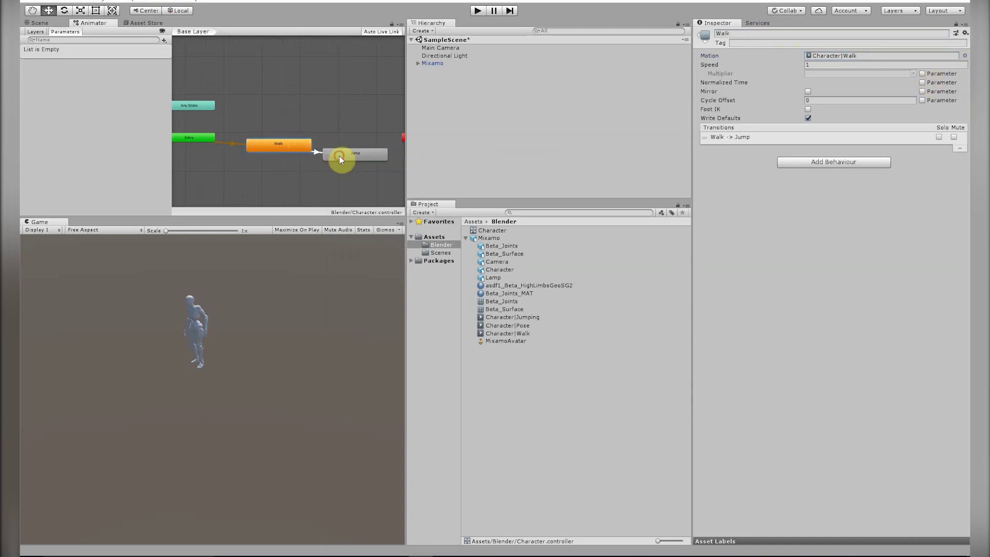
pyautogui.moveTo(376, 148); pyautogui.dragTo(362, 152, button='middle')
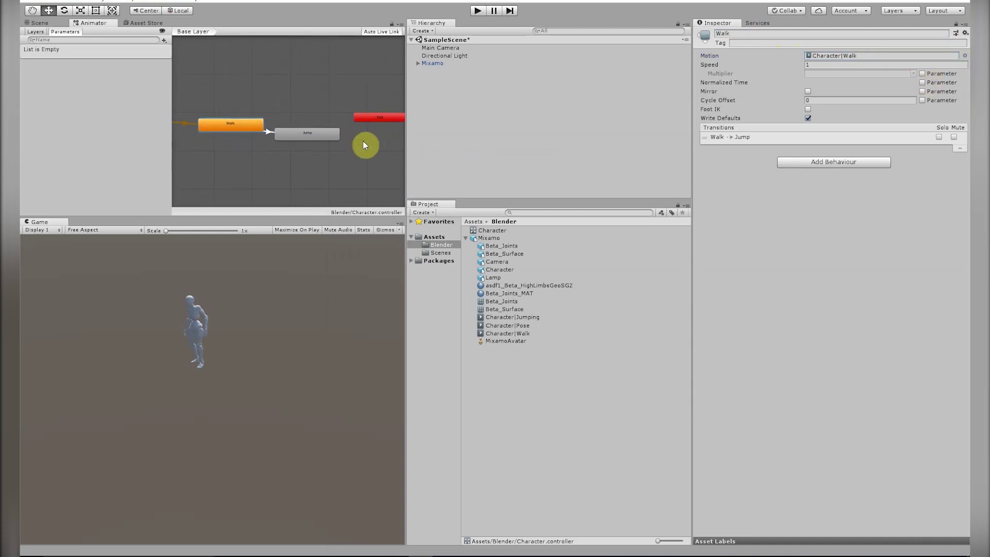
# - Add a Pose state using the Character|Pose clip
pyautogui.rightClick(363, 141)
pyautogui.moveTo(437, 147)
pyautogui.click(493, 147)
pyautogui.click(381, 154)
pyautogui.click(768, 34)
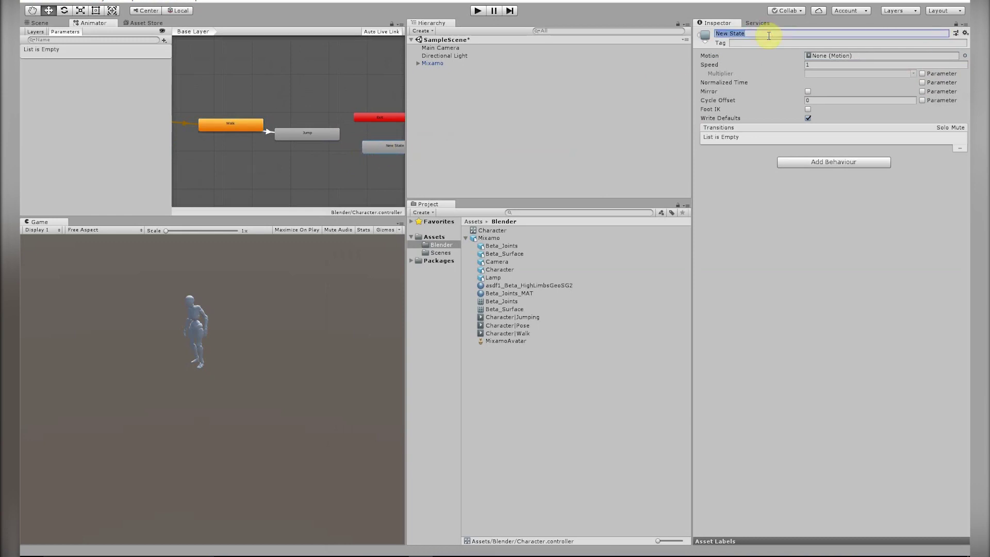
pyautogui.write('Pose')
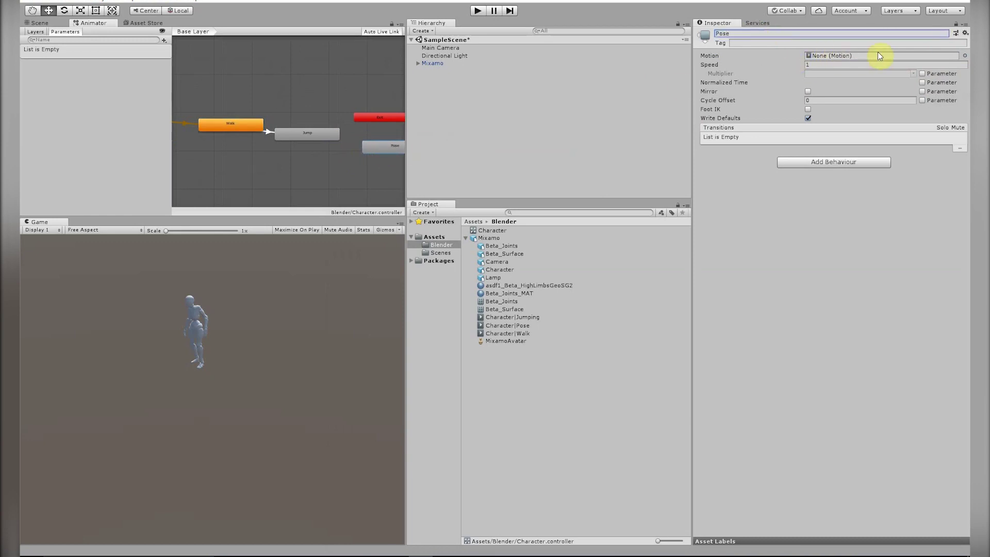
pyautogui.click(964, 55)
pyautogui.click(379, 157)
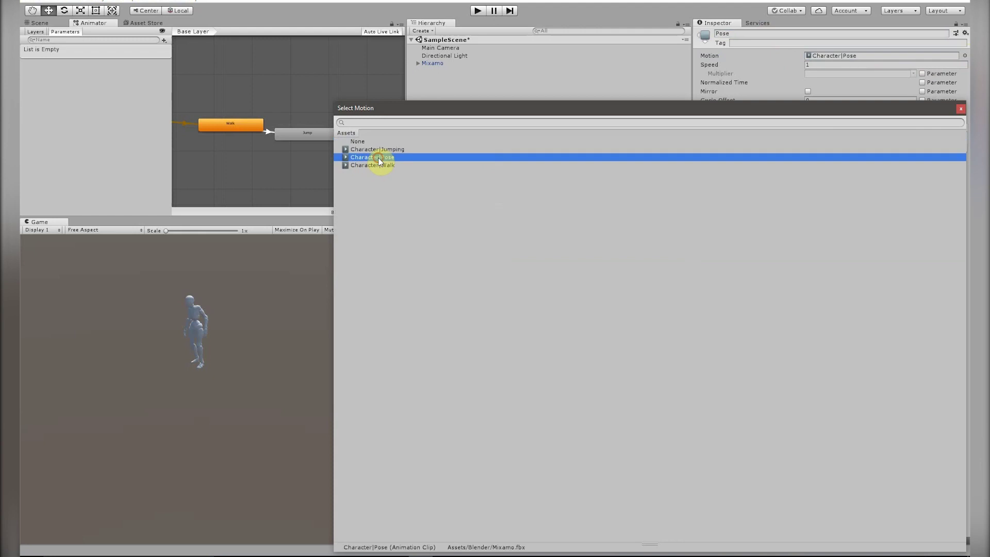
pyautogui.doubleClick(468, 161)
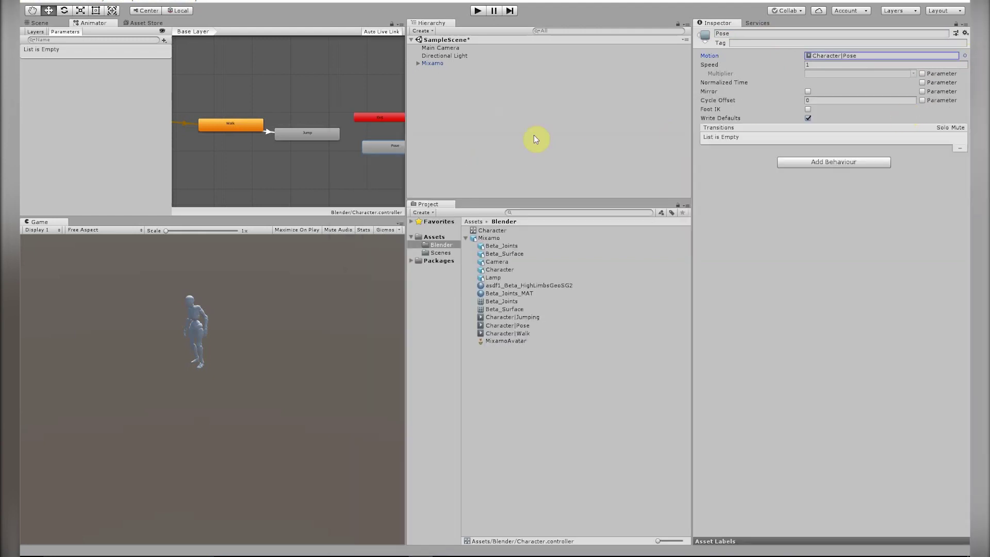
# - Make a transition from Jump to Pose
pyautogui.rightClick(309, 132)
pyautogui.click(357, 139)
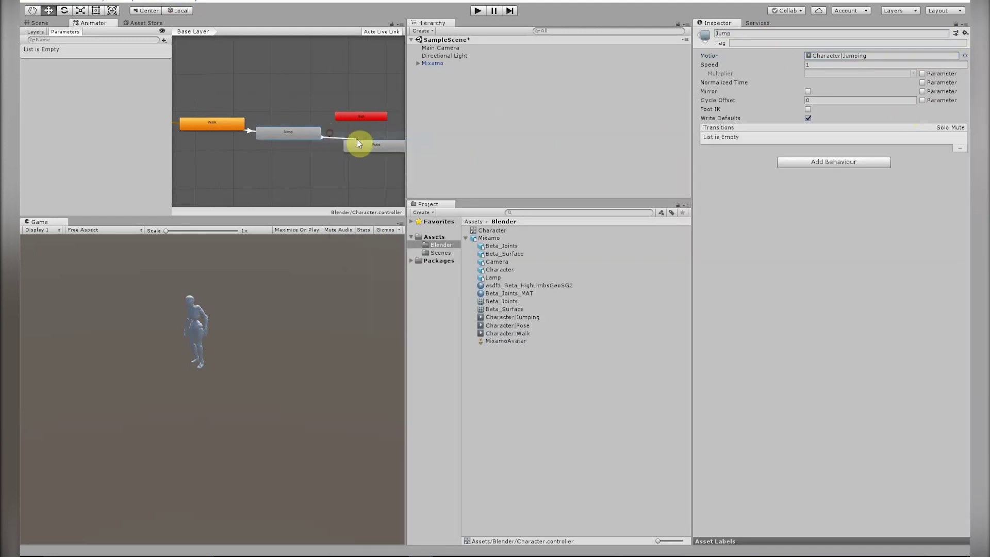
pyautogui.click(334, 138)
pyautogui.rightClick(309, 132)
pyautogui.click(331, 139)
pyautogui.click(360, 146)
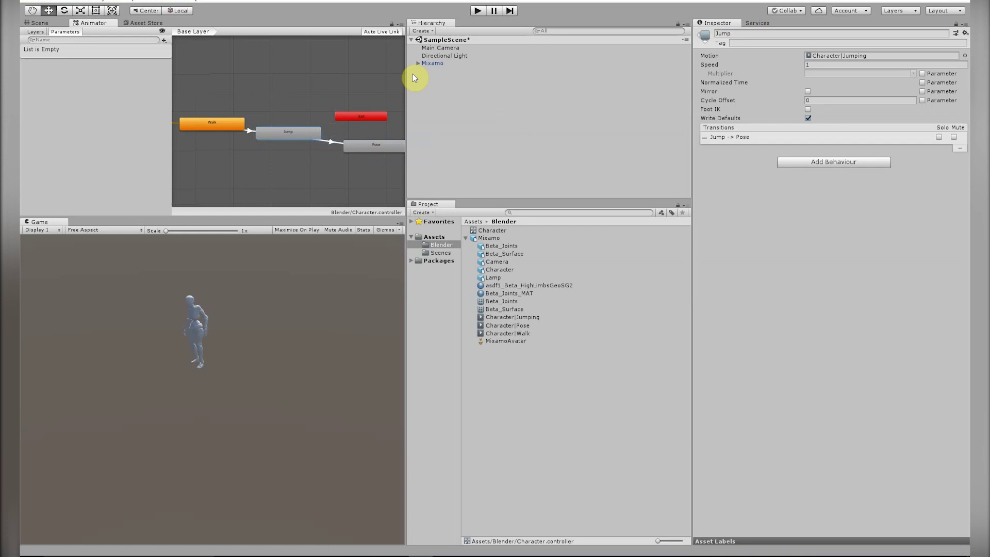
# - Set the Mixamo object's Animator Controller to Character, then play-test and stop
pyautogui.click(438, 62)
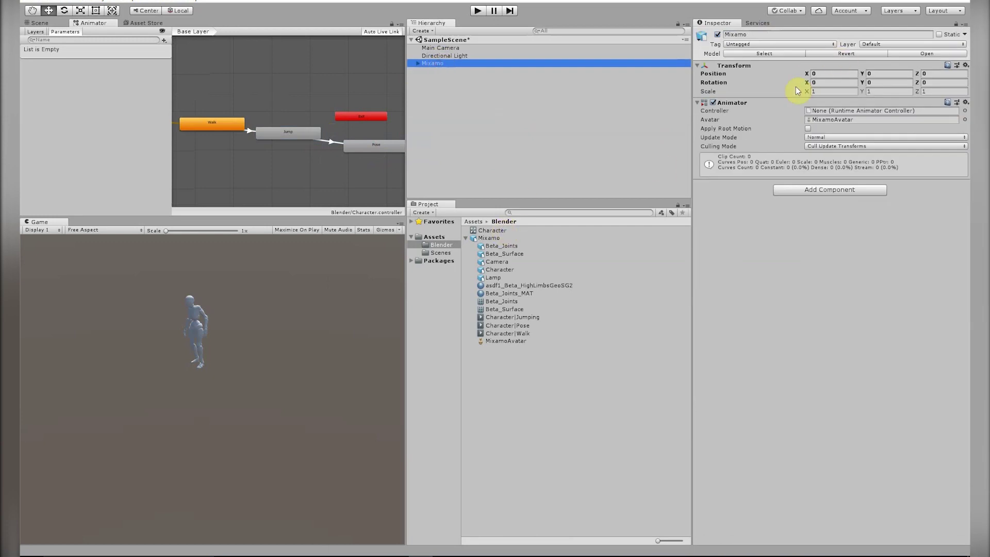
pyautogui.click(964, 110)
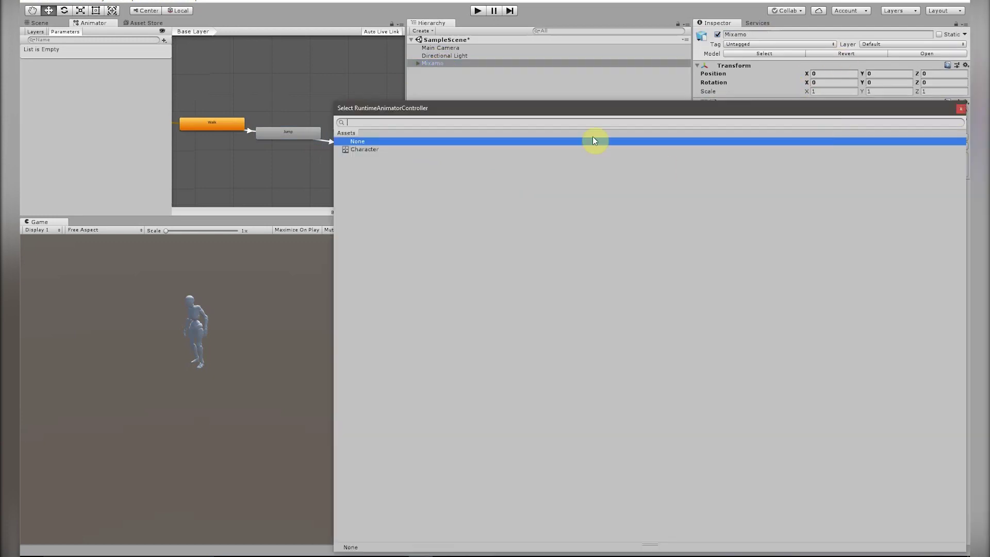
pyautogui.click(365, 149)
pyautogui.click(961, 109)
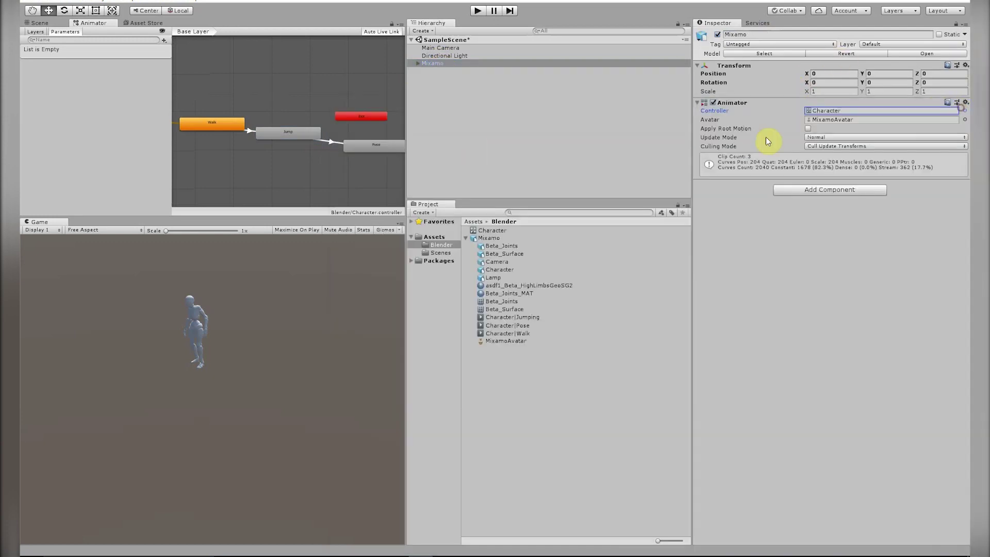
pyautogui.click(467, 239)
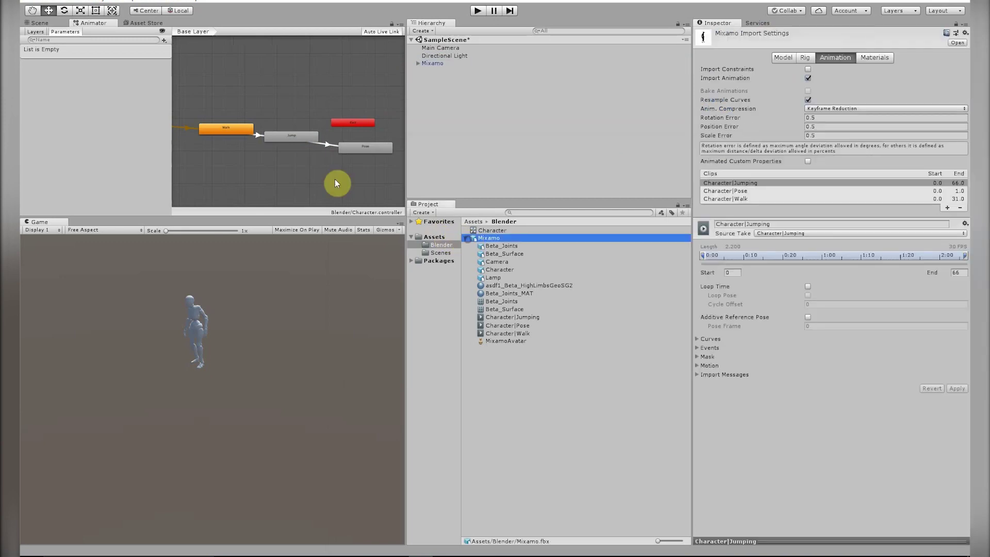
pyautogui.click(465, 238)
pyautogui.click(477, 10)
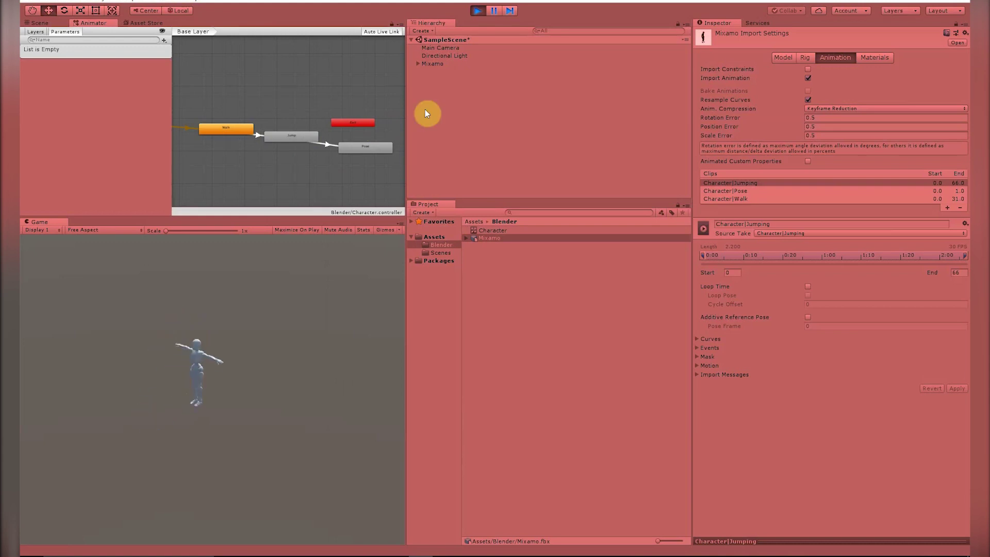
pyautogui.click(481, 11)
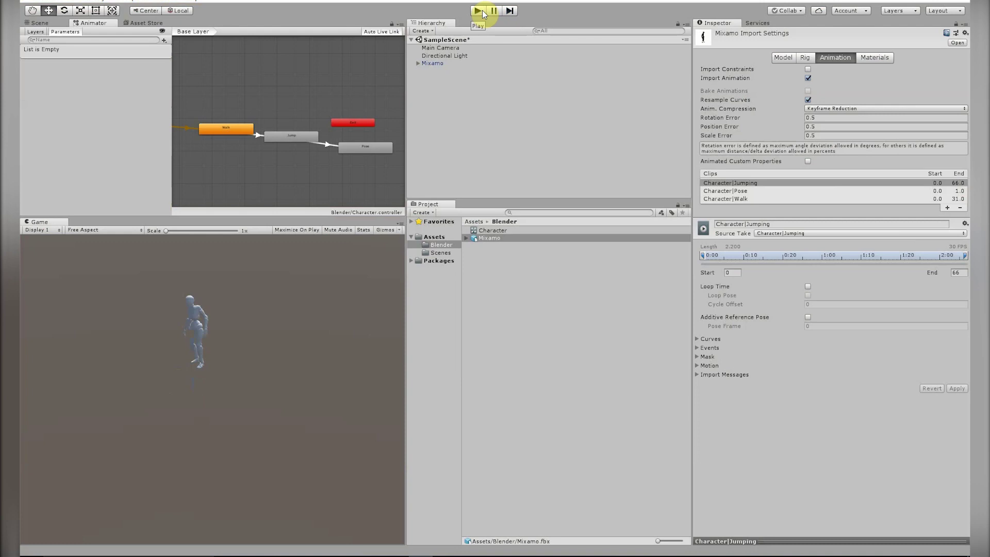
# - Return to Blender, showing the character with its action and graph editors
pyautogui.click(402, 553)
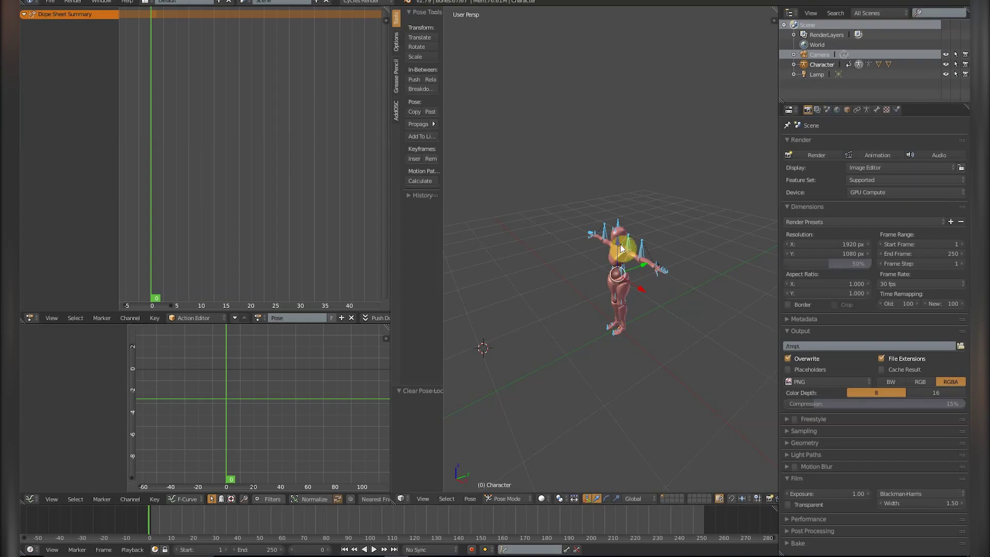